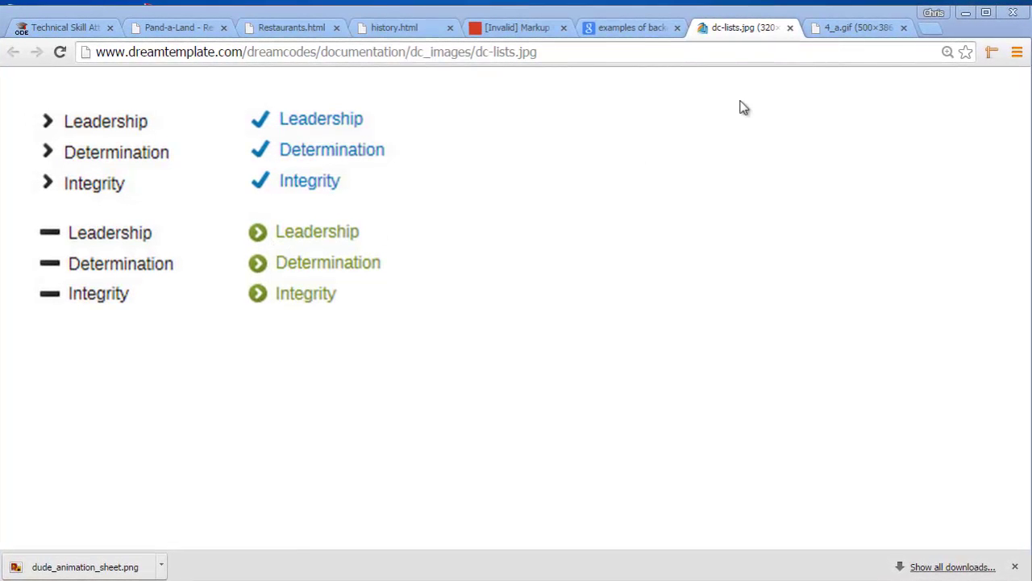
# Step: Show the 4_a.gif customized list example, and launch Adobe Photoshop CS4
pyautogui.click(831, 36)
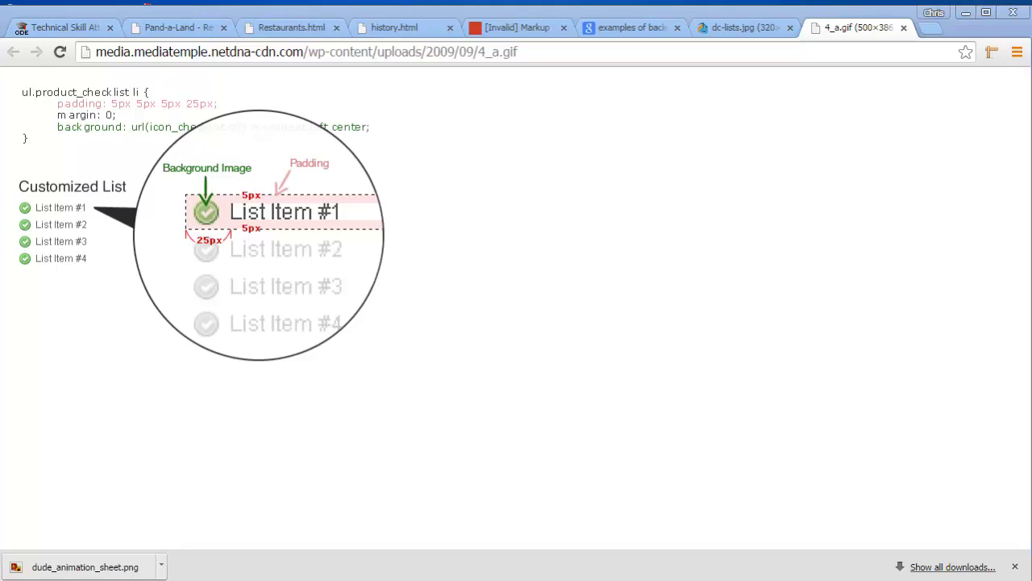
pyautogui.click(10, 573)
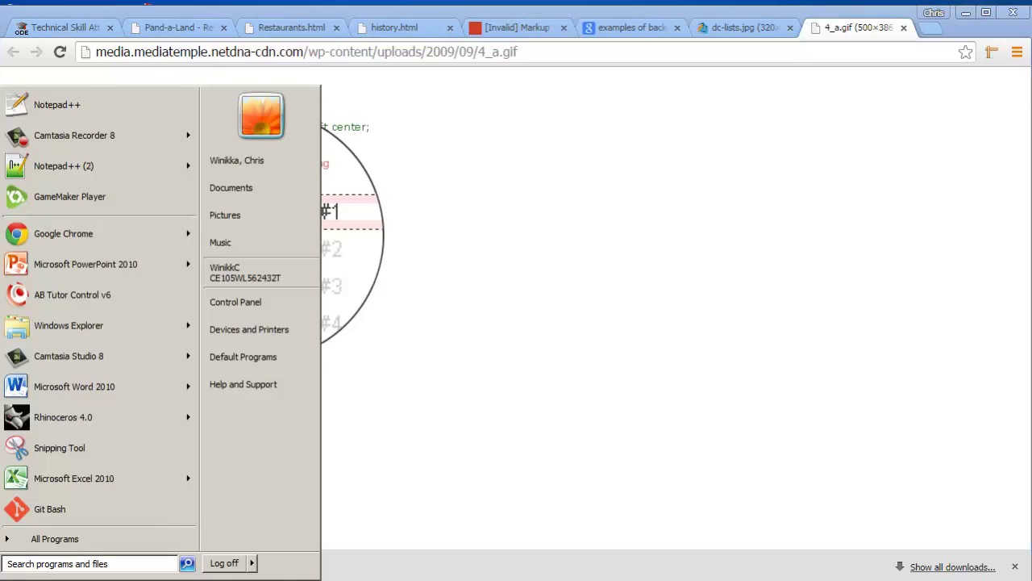
pyautogui.write('pho')
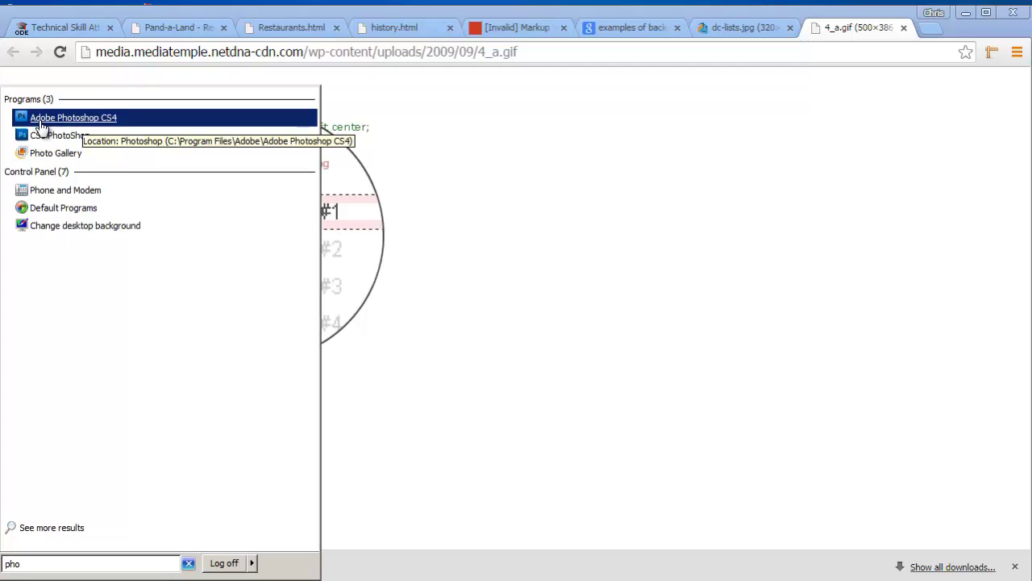
pyautogui.click(77, 121)
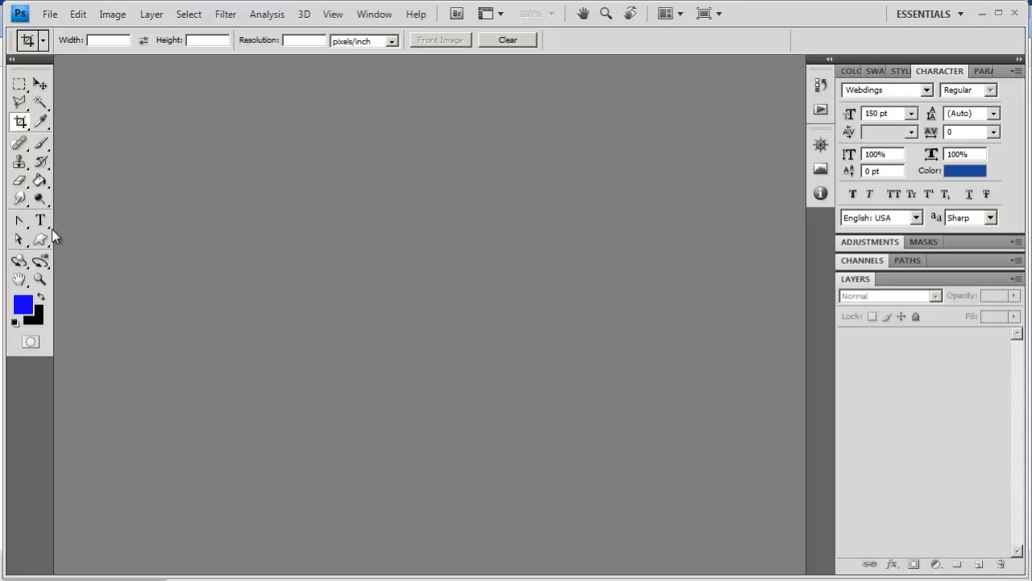
# Step: Create a new 200 by 200 pixel document at 72 pixels/inch, in 16 bit CMYK Color with a white background
pyautogui.click(50, 15)
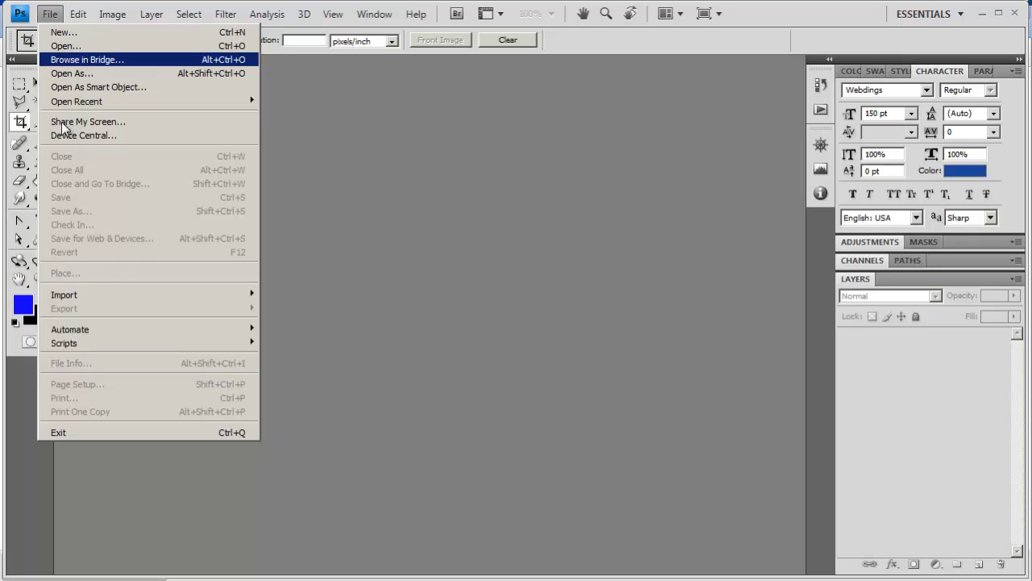
pyautogui.click(69, 33)
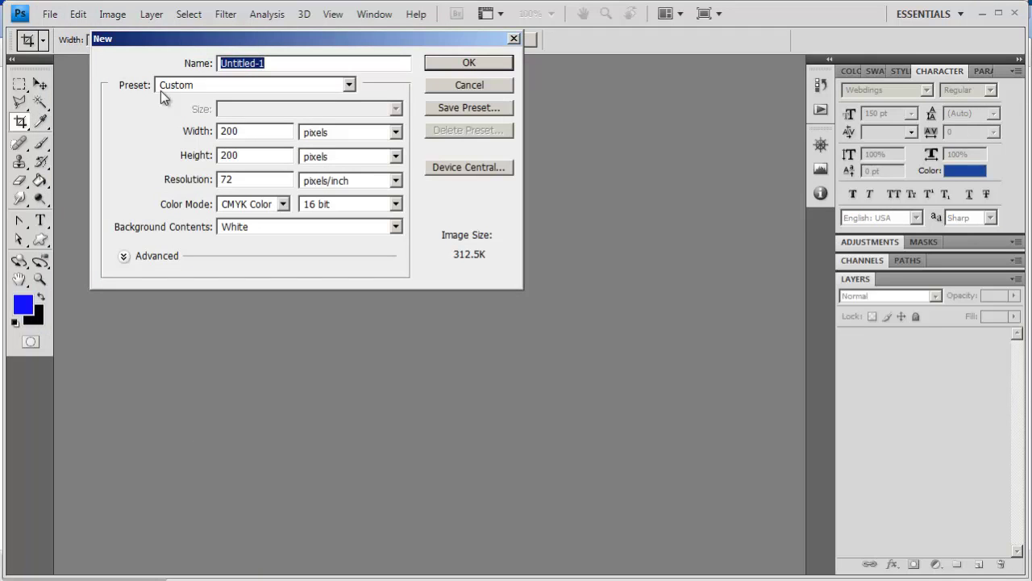
pyautogui.moveTo(246, 134); pyautogui.dragTo(206, 127)
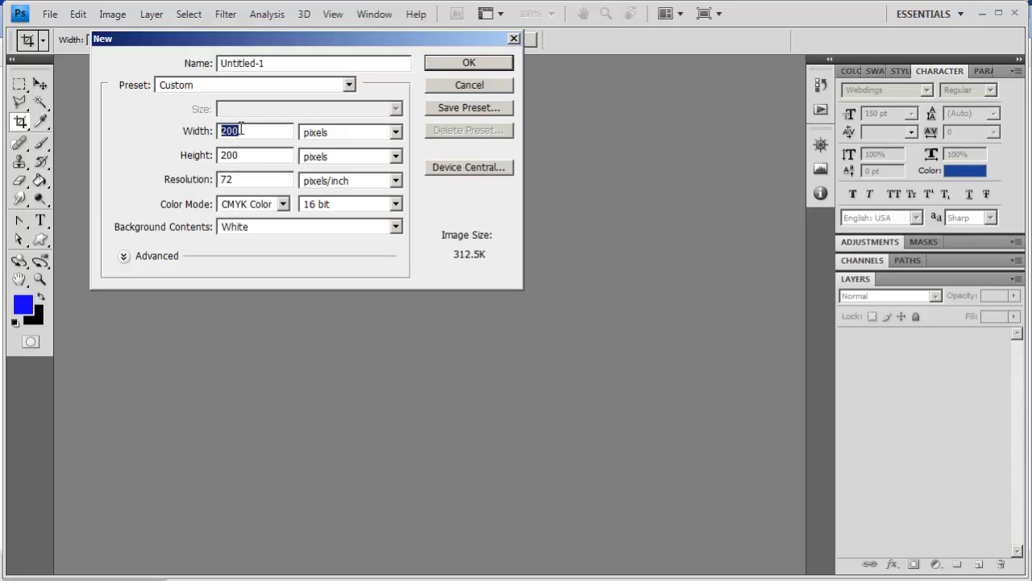
pyautogui.click(458, 65)
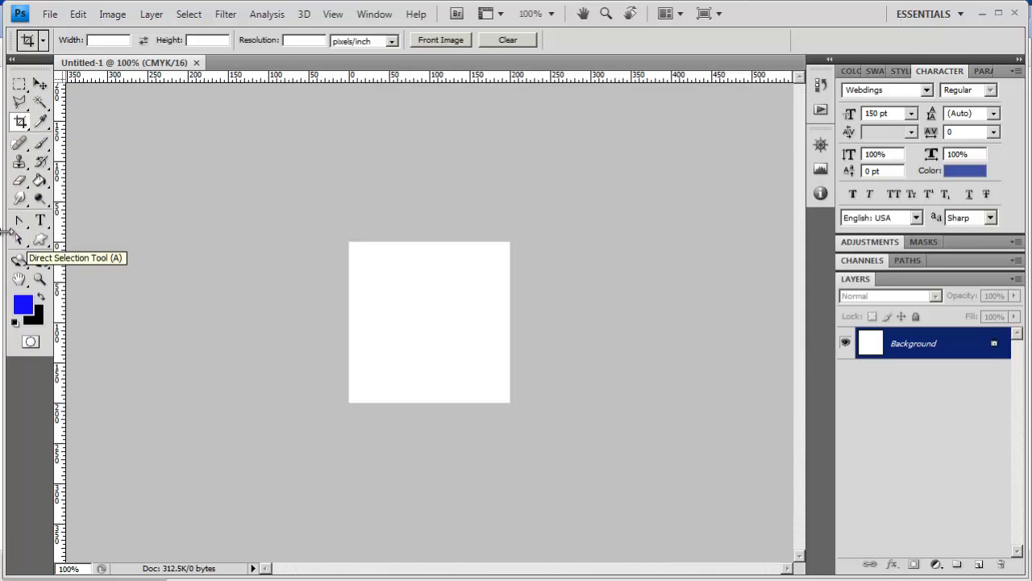
# Step: Draw a closed, straight-edged irregular blue shape about 155 by 160 pixels on the canvas with the Pen Tool
pyautogui.click(24, 229)
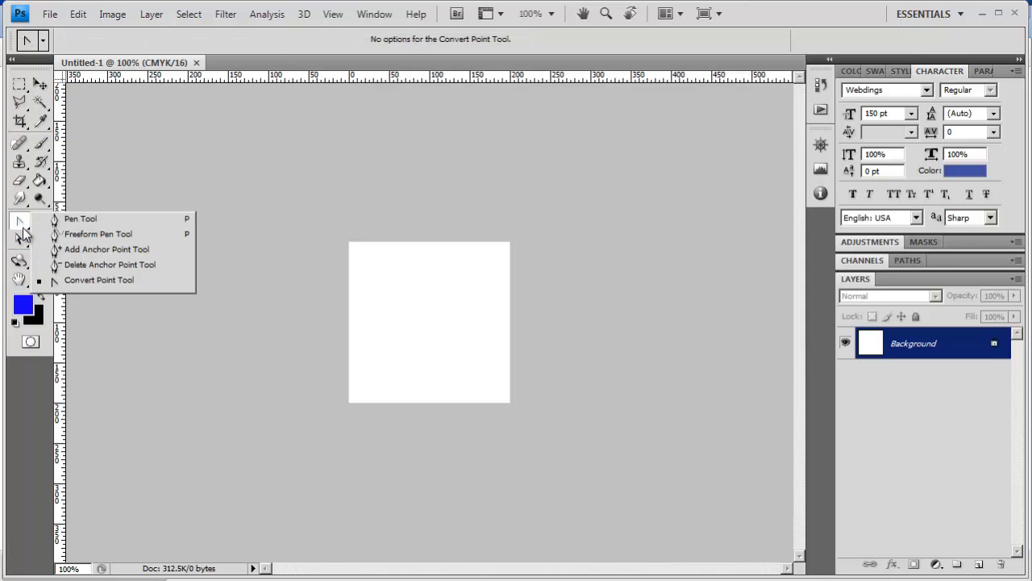
pyautogui.click(72, 220)
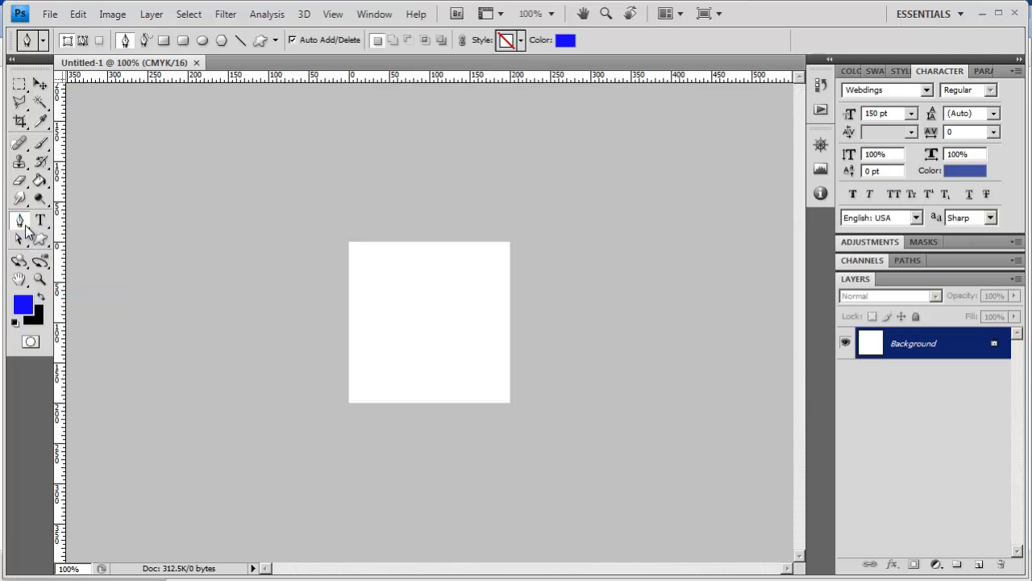
pyautogui.click(25, 228)
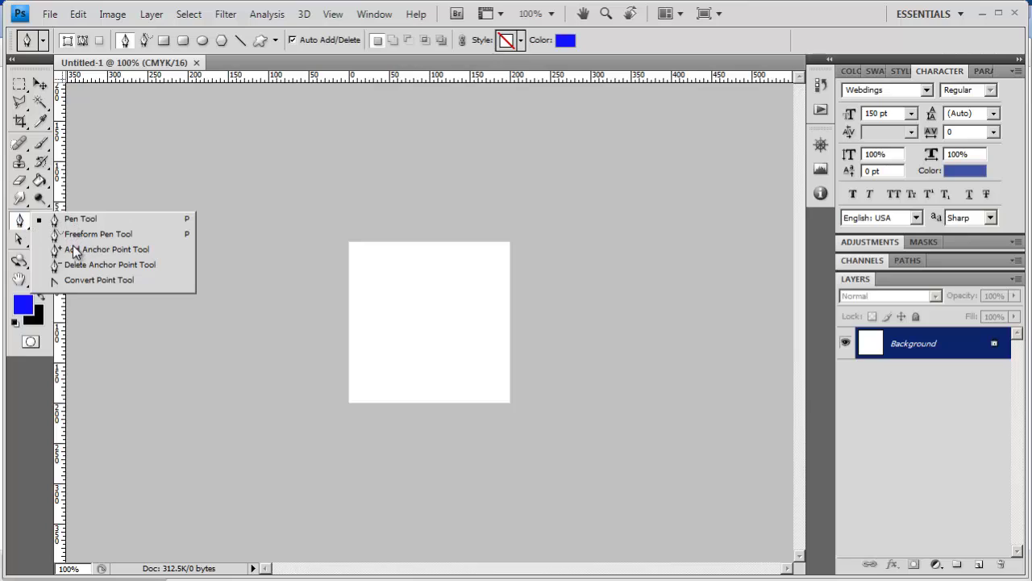
pyautogui.click(21, 223)
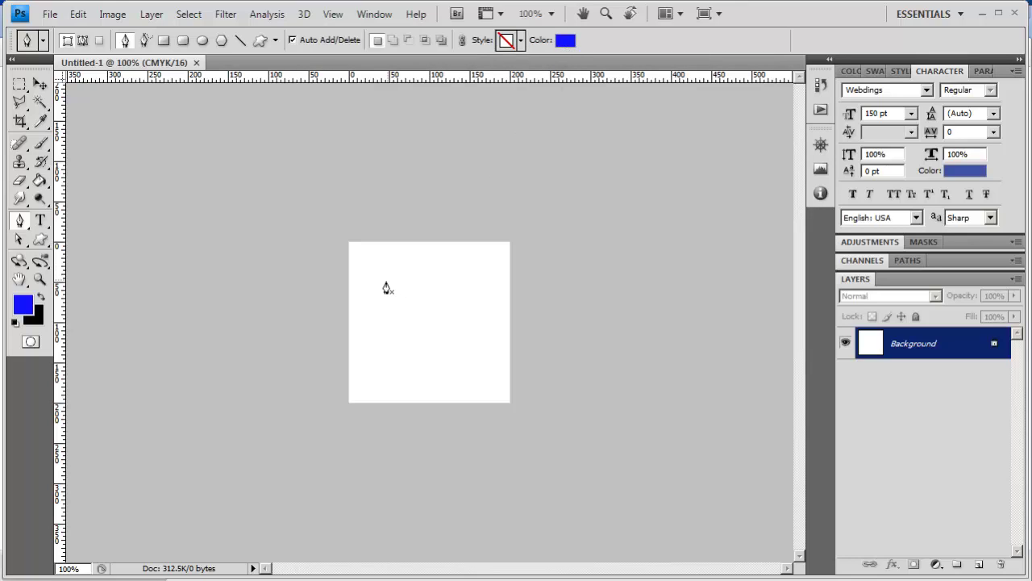
pyautogui.moveTo(364, 284); pyautogui.dragTo(369, 277)
pyautogui.click(383, 264)
pyautogui.click(433, 271)
pyautogui.moveTo(466, 285); pyautogui.dragTo(458, 326)
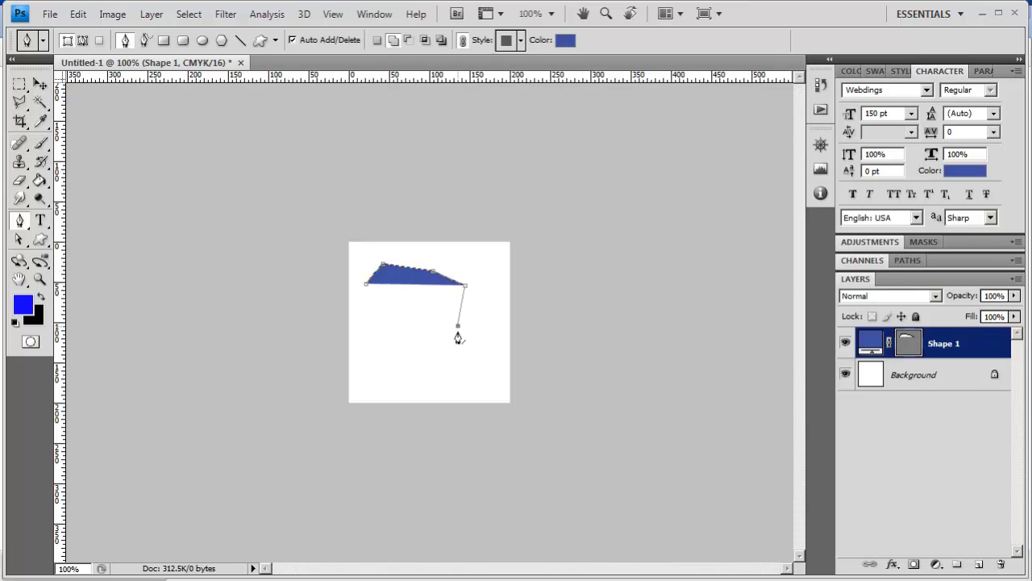
pyautogui.click(422, 361)
pyautogui.click(492, 378)
pyautogui.click(445, 392)
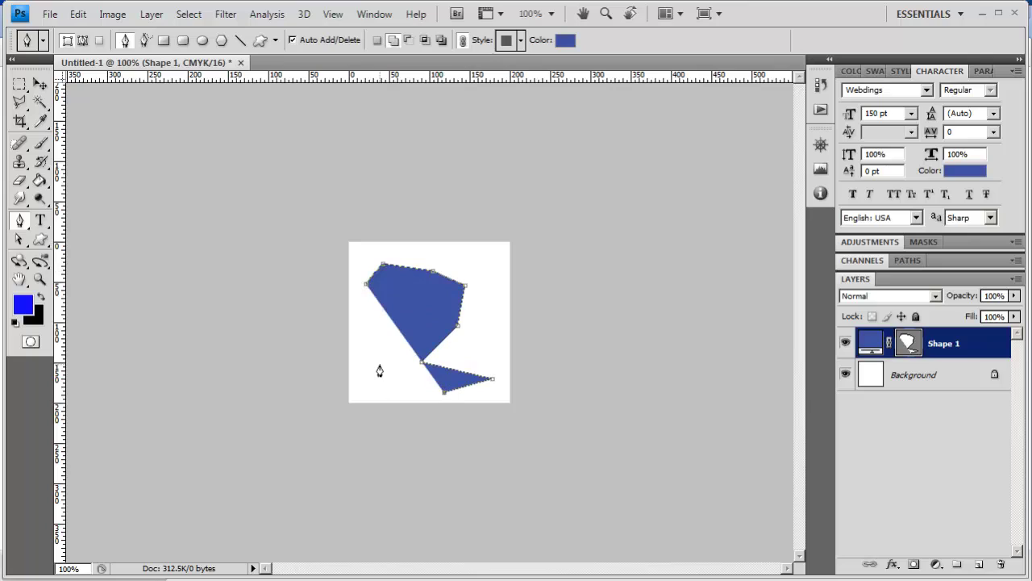
pyautogui.click(379, 363)
pyautogui.click(397, 325)
pyautogui.click(372, 314)
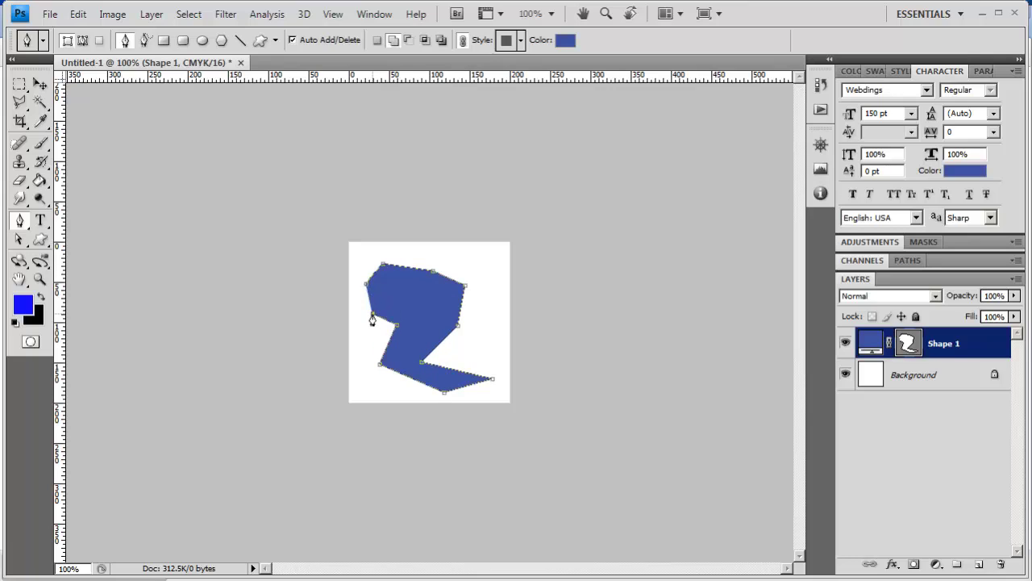
pyautogui.click(366, 288)
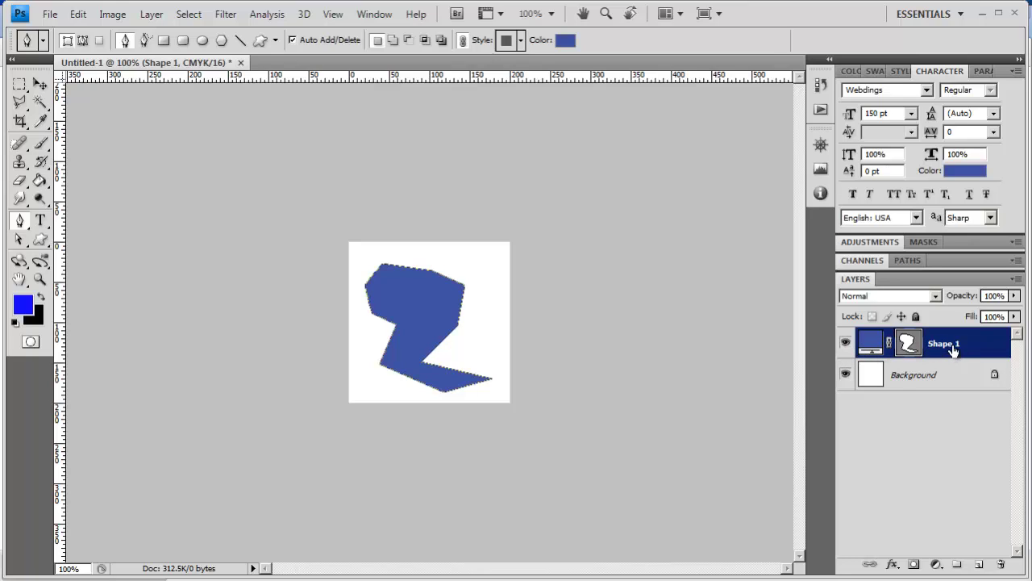
# Step: Preview the shape on transparency by hiding and reshowing the Background layer, and delete the Shape 1 layer
pyautogui.click(845, 374)
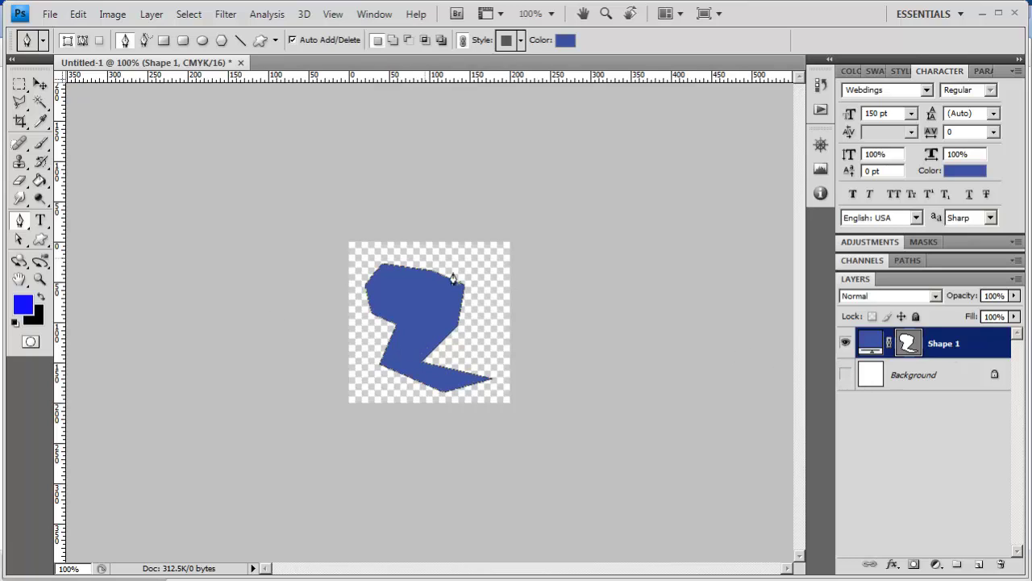
pyautogui.click(845, 374)
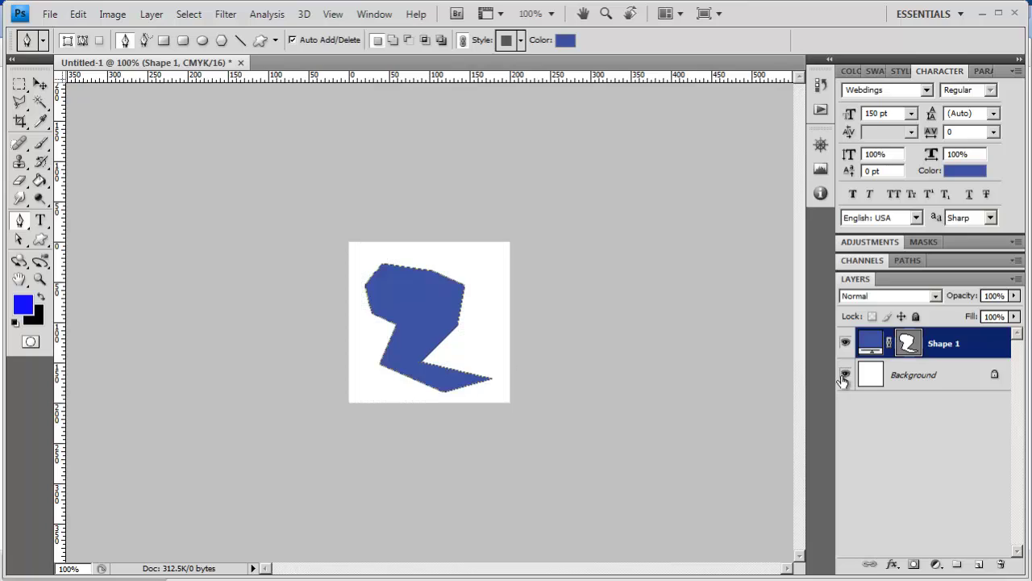
pyautogui.moveTo(961, 342); pyautogui.dragTo(1001, 563)
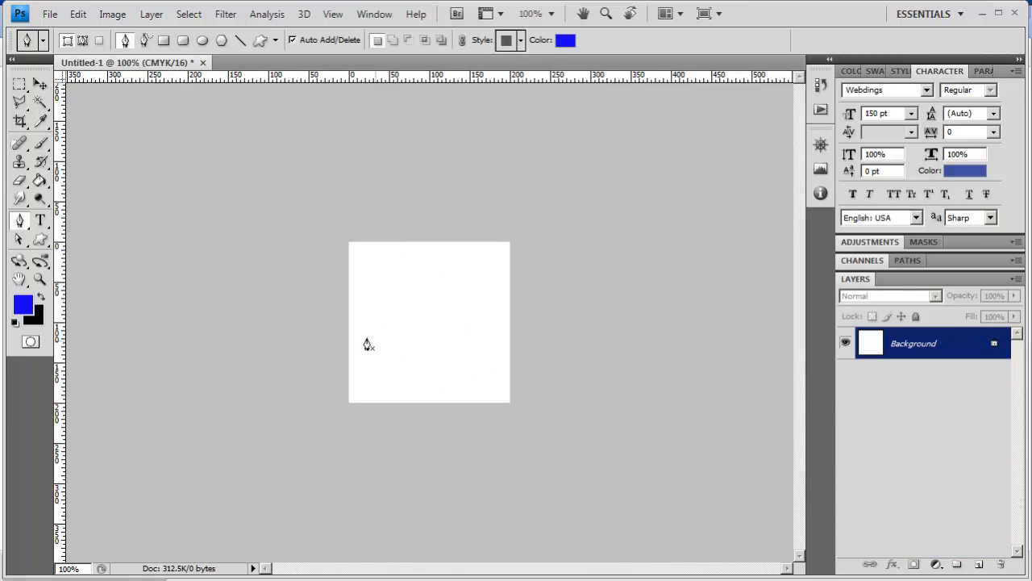
# Step: With the Pen Tool, start a larger shape with three corner points and a curved point along its upper edge
pyautogui.click(38, 278)
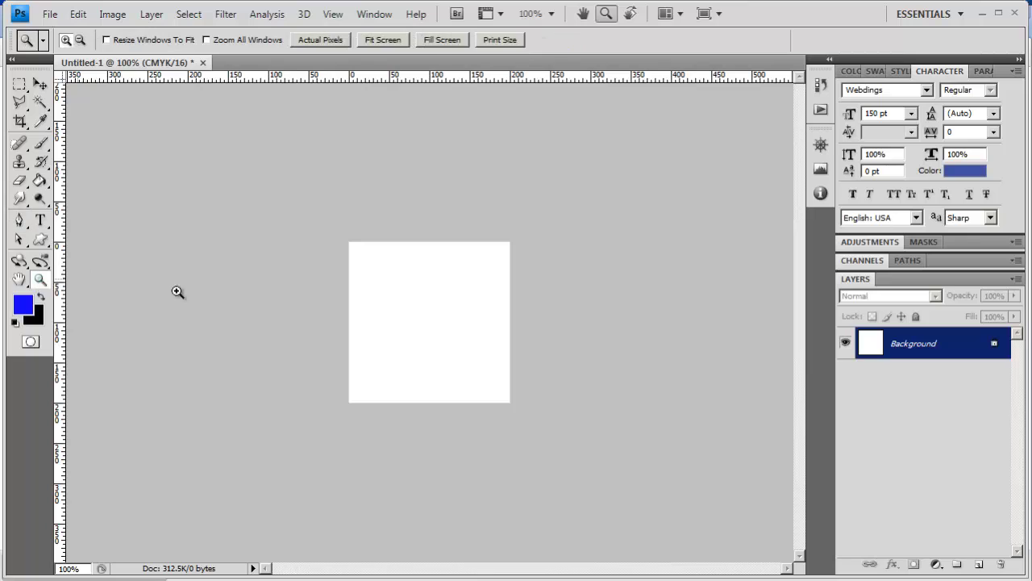
pyautogui.click(419, 299)
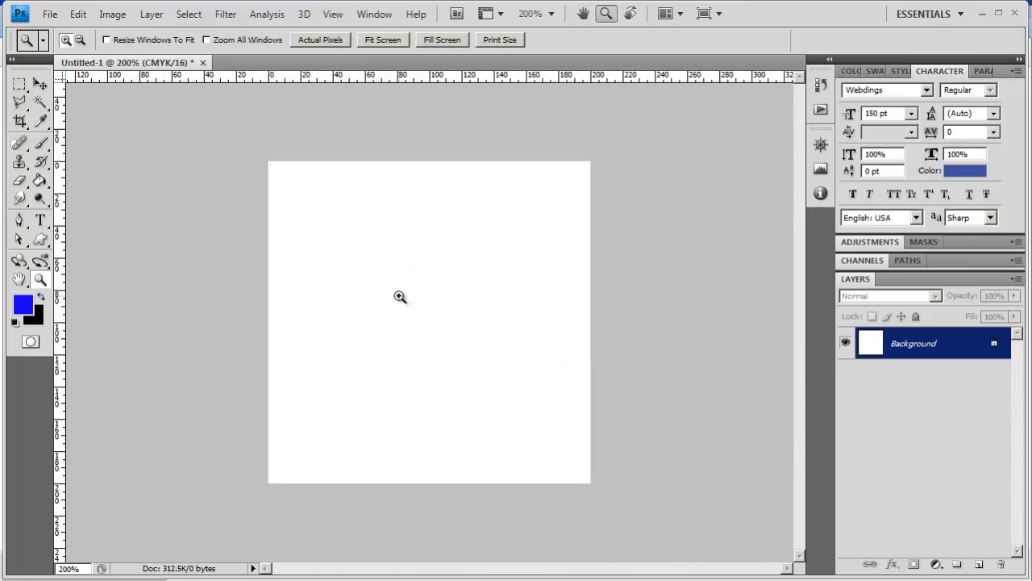
pyautogui.click(399, 291)
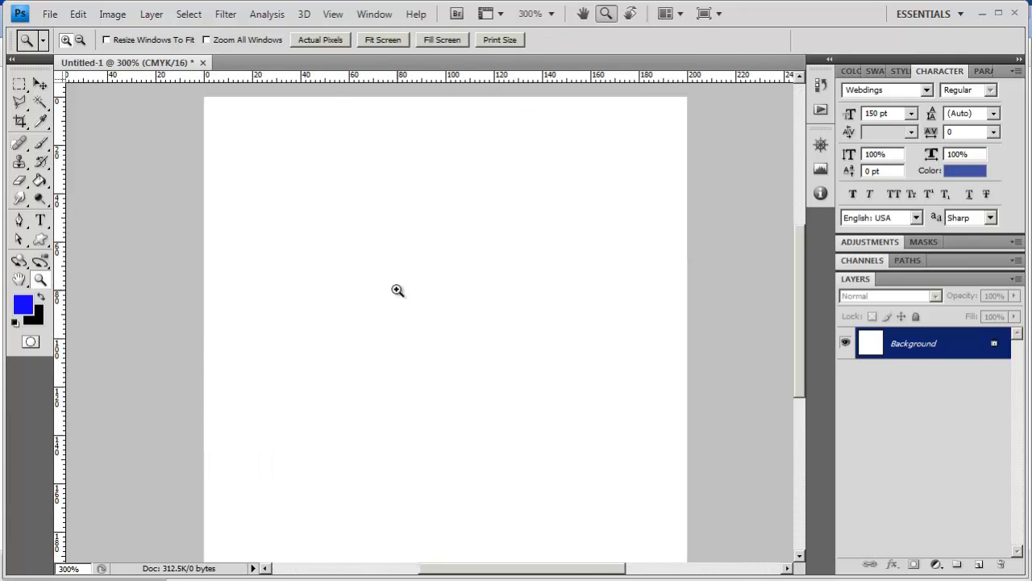
pyautogui.click(383, 40)
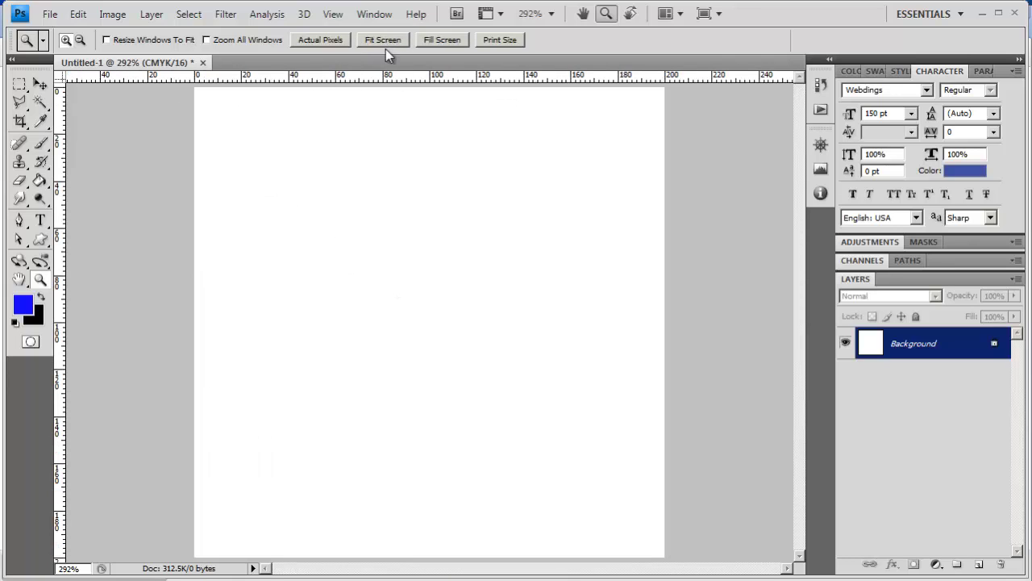
pyautogui.click(19, 220)
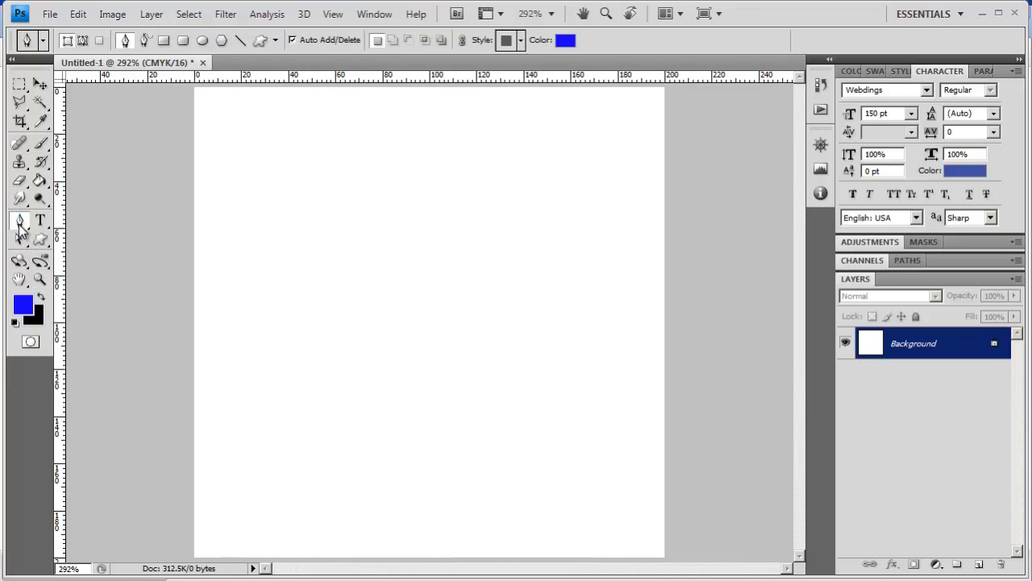
pyautogui.click(253, 231)
pyautogui.click(319, 161)
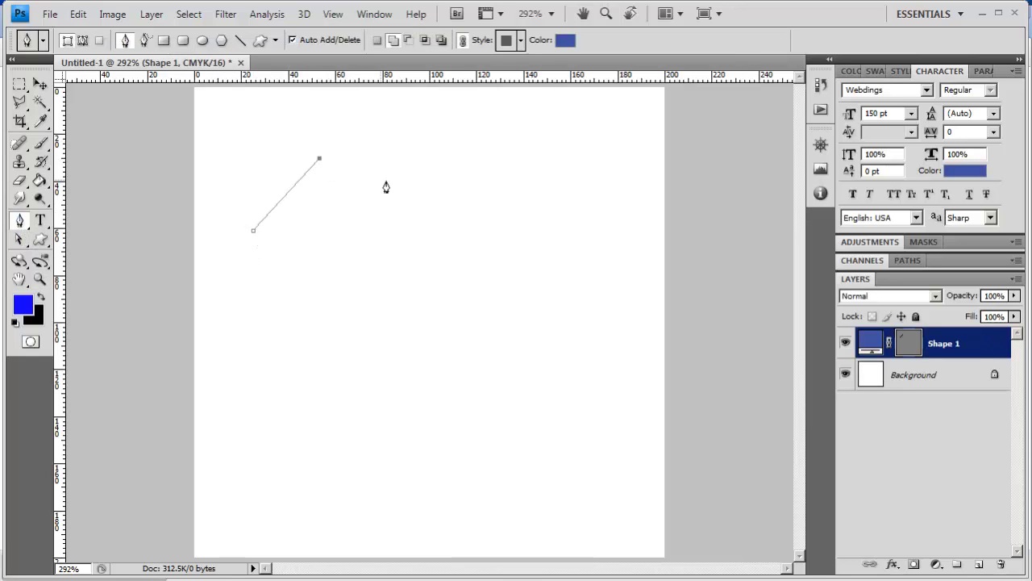
pyautogui.click(449, 175)
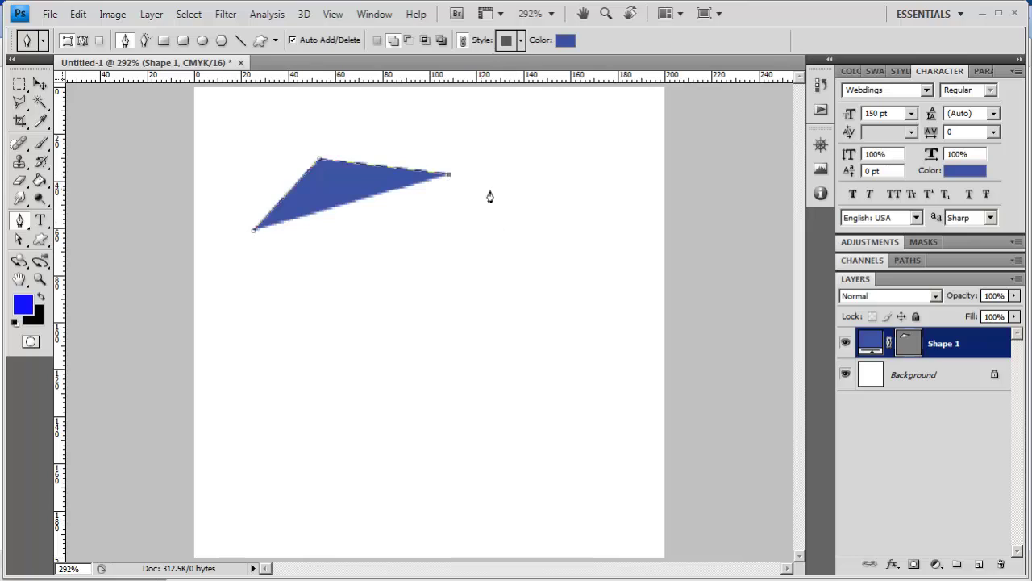
pyautogui.click(551, 177)
pyautogui.moveTo(552, 182); pyautogui.dragTo(509, 218)
pyautogui.moveTo(511, 216); pyautogui.dragTo(511, 214)
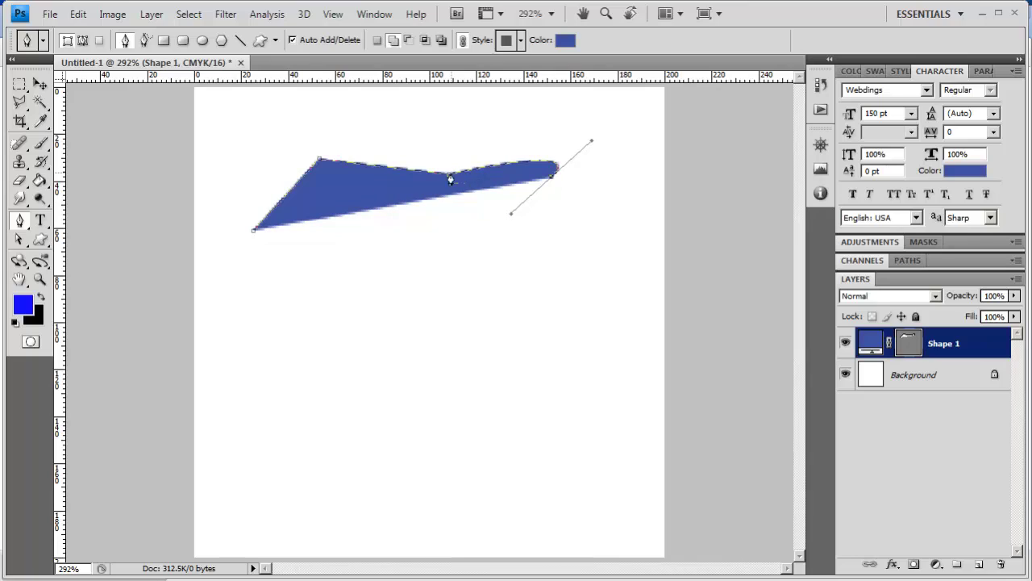
# Step: Extend the shape down its right side with one corner point and three curved points to its lower end
pyautogui.click(603, 217)
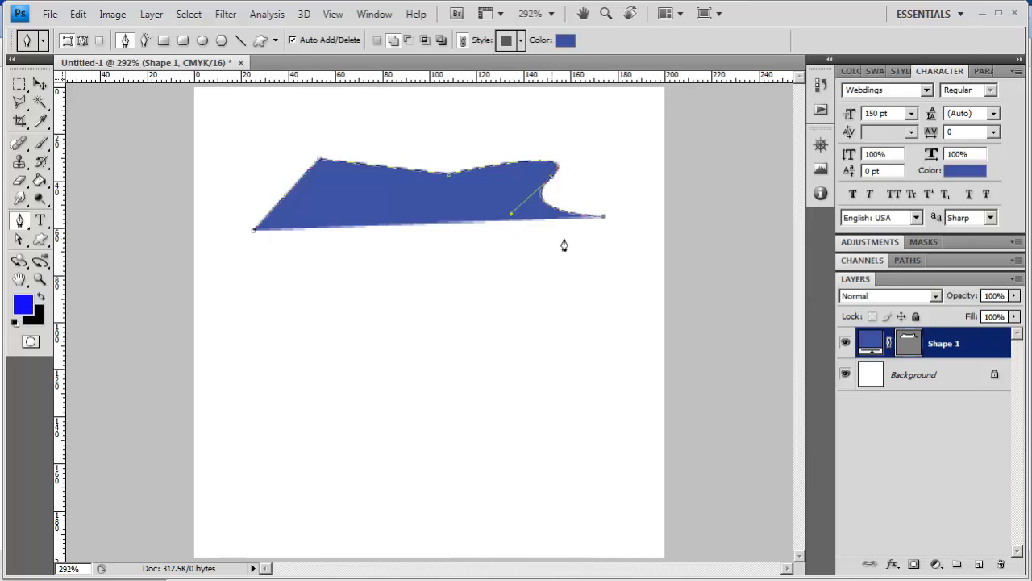
pyautogui.moveTo(566, 292); pyautogui.dragTo(504, 292)
pyautogui.moveTo(522, 343); pyautogui.dragTo(572, 355)
pyautogui.moveTo(440, 372); pyautogui.dragTo(388, 339)
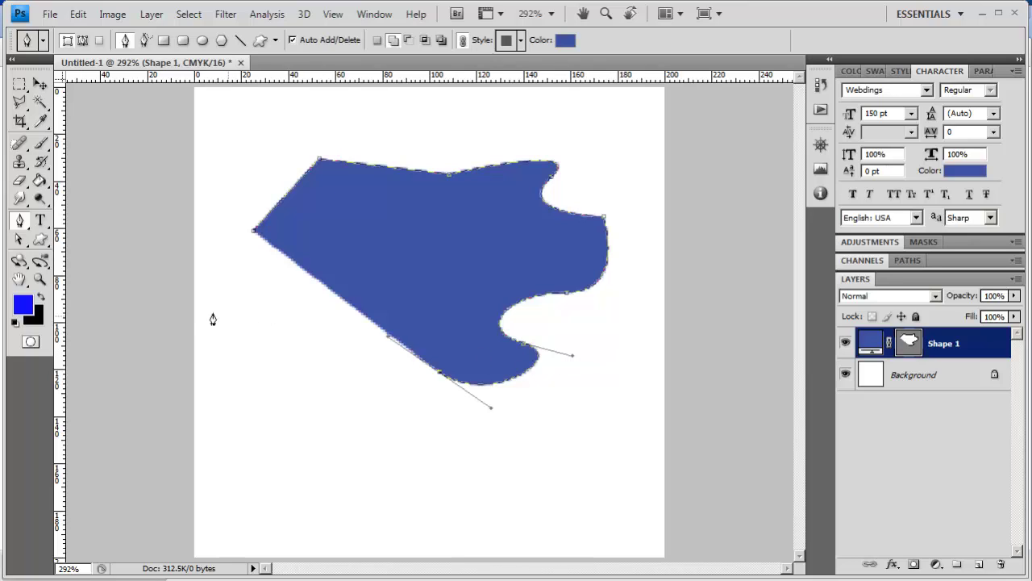
# Step: Bend the lower-right lobe further downward by pulling one curve handle with the Convert Point Tool
pyautogui.click(21, 224)
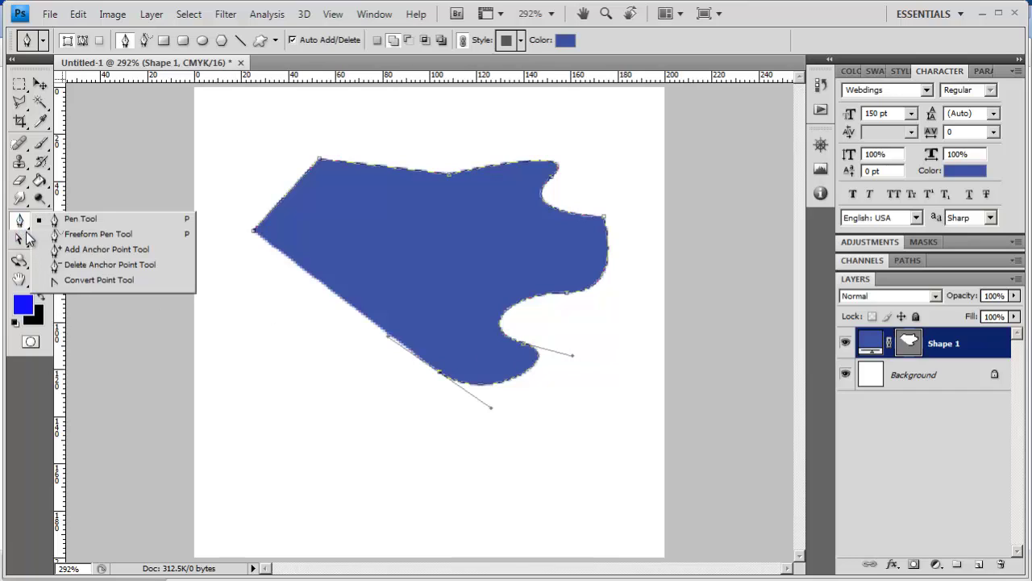
pyautogui.click(61, 282)
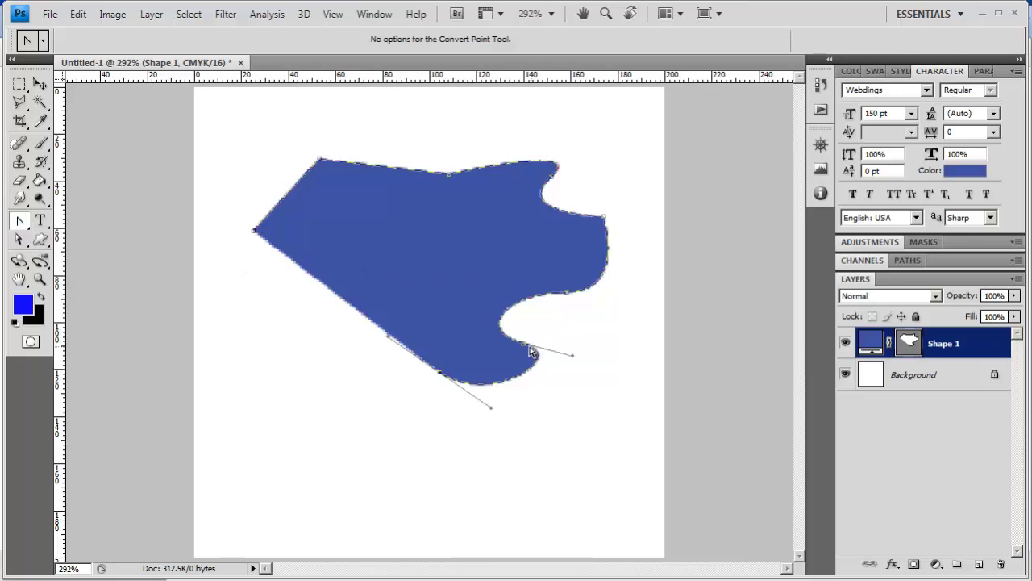
pyautogui.moveTo(524, 349); pyautogui.dragTo(579, 409)
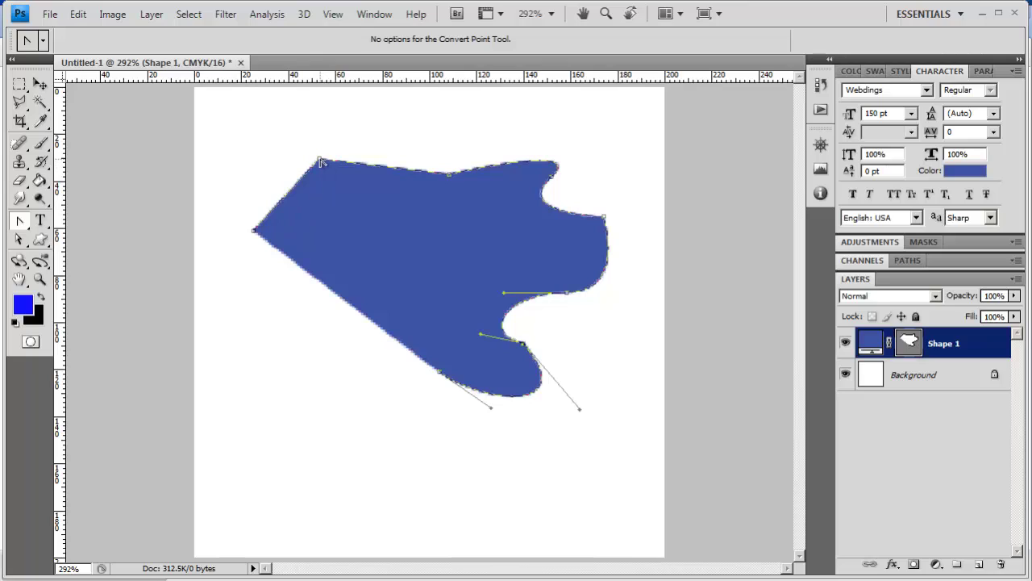
# Step: Reshape the upper-left, left and bottom corners with the Convert Point Tool, bending their adjoining edges through separately pulled curve handles
pyautogui.moveTo(320, 161); pyautogui.dragTo(433, 249)
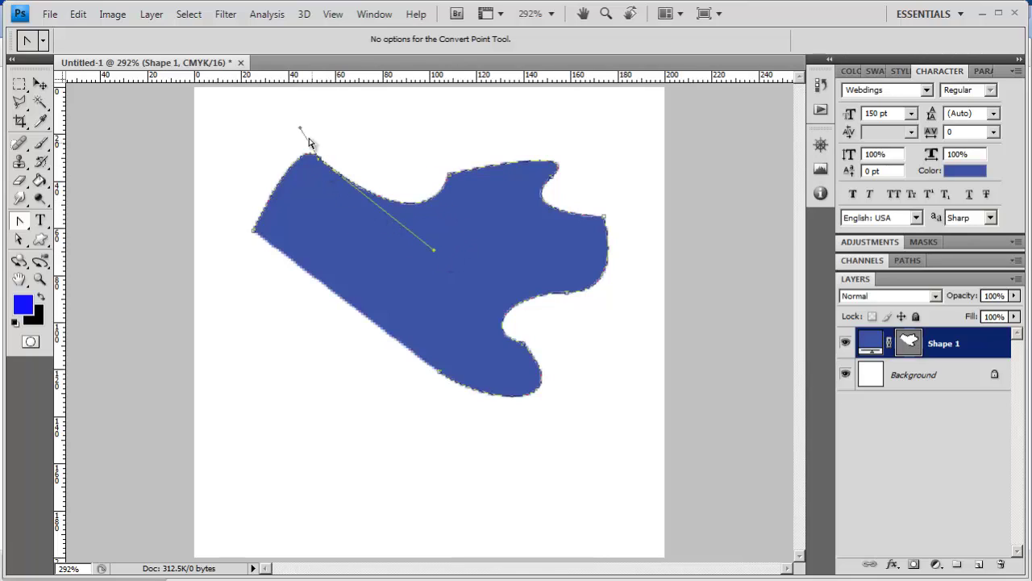
pyautogui.moveTo(298, 131); pyautogui.dragTo(325, 234)
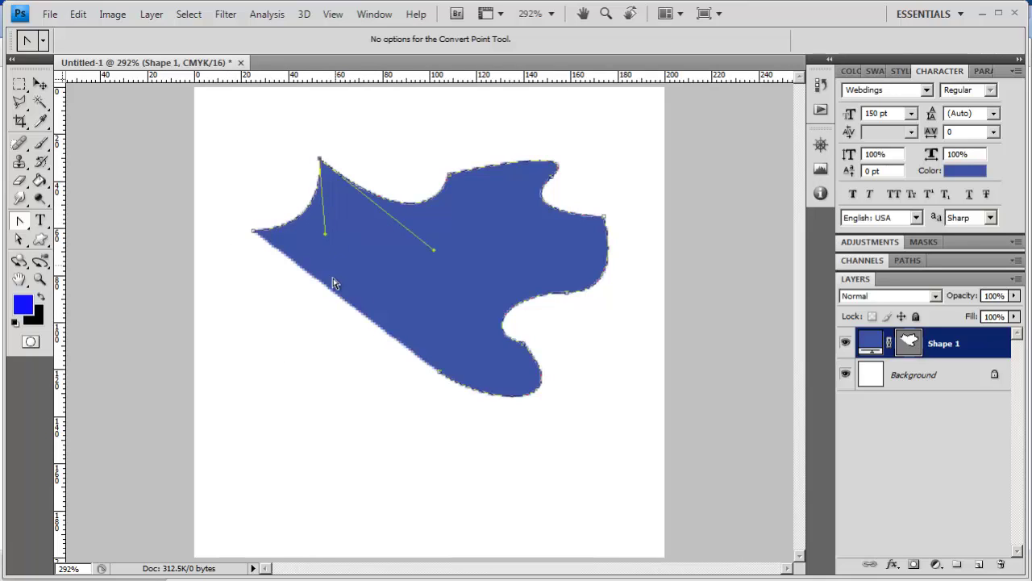
pyautogui.moveTo(254, 233); pyautogui.dragTo(320, 250)
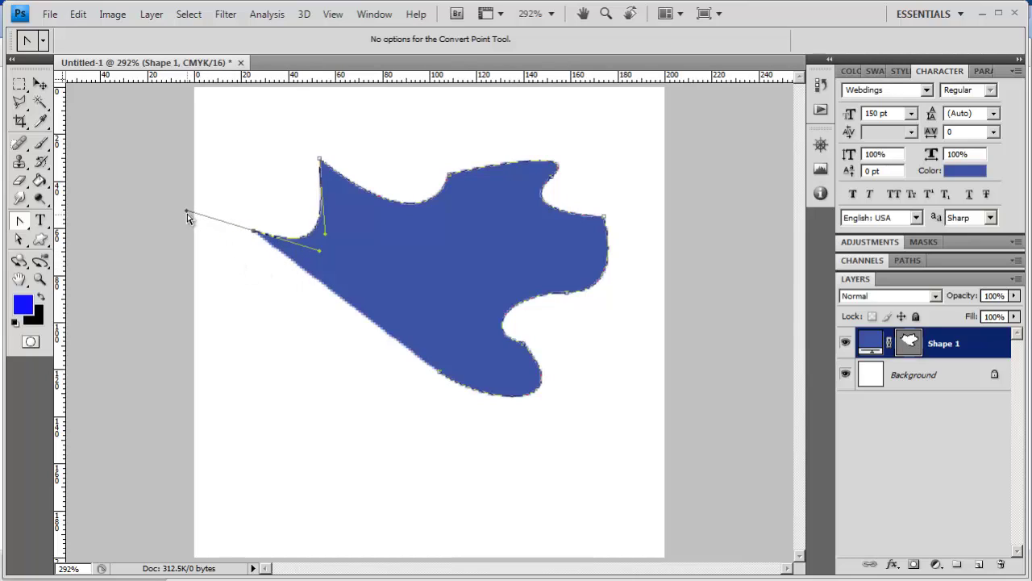
pyautogui.moveTo(186, 213); pyautogui.dragTo(272, 304)
pyautogui.moveTo(321, 254); pyautogui.dragTo(291, 184)
pyautogui.moveTo(439, 373); pyautogui.dragTo(397, 362)
pyautogui.moveTo(452, 343); pyautogui.dragTo(458, 323)
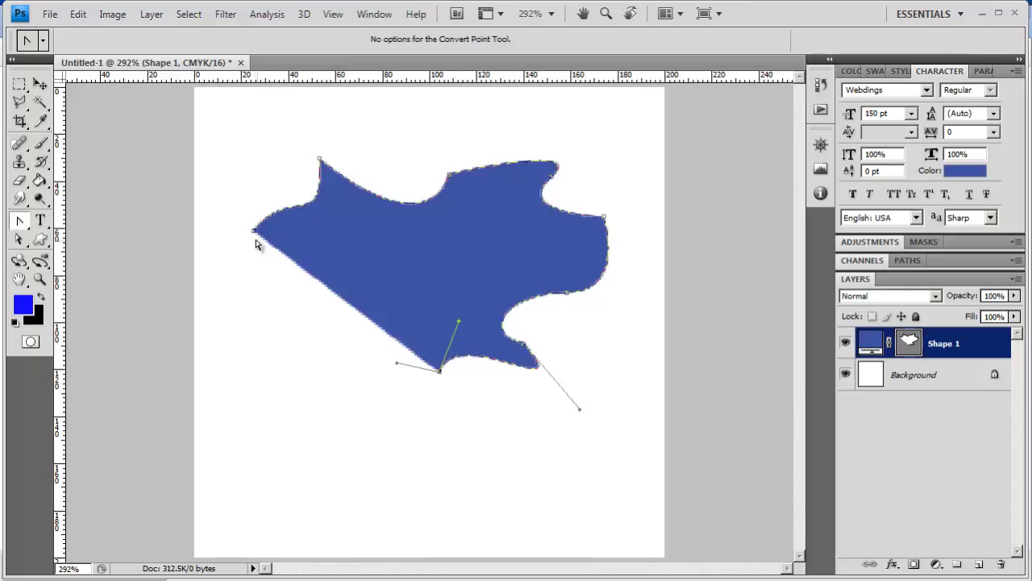
# Step: Add a corner point just below the left corner with the Pen Tool and close the path
pyautogui.click(23, 224)
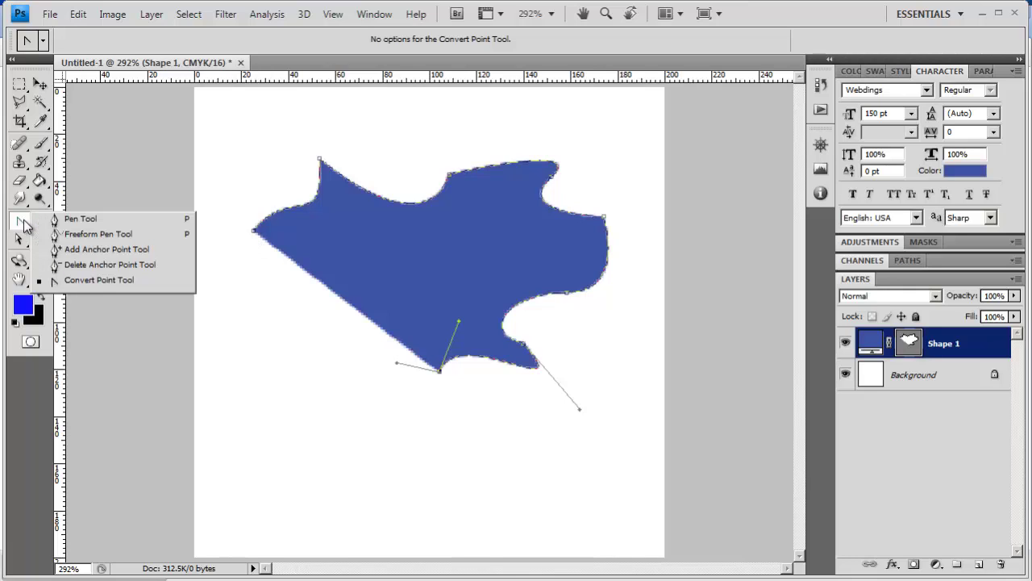
pyautogui.click(81, 218)
pyautogui.click(259, 269)
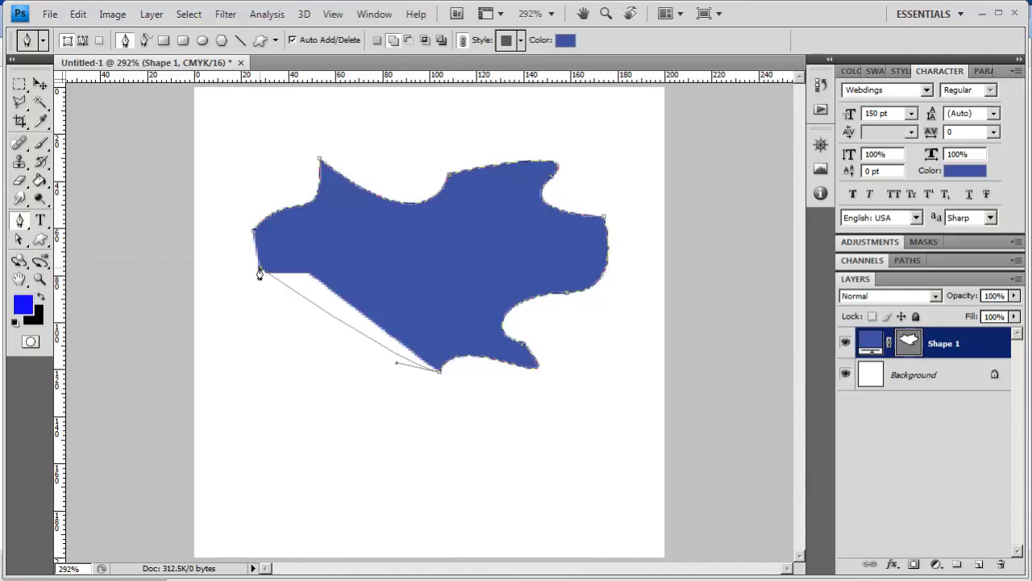
pyautogui.click(252, 237)
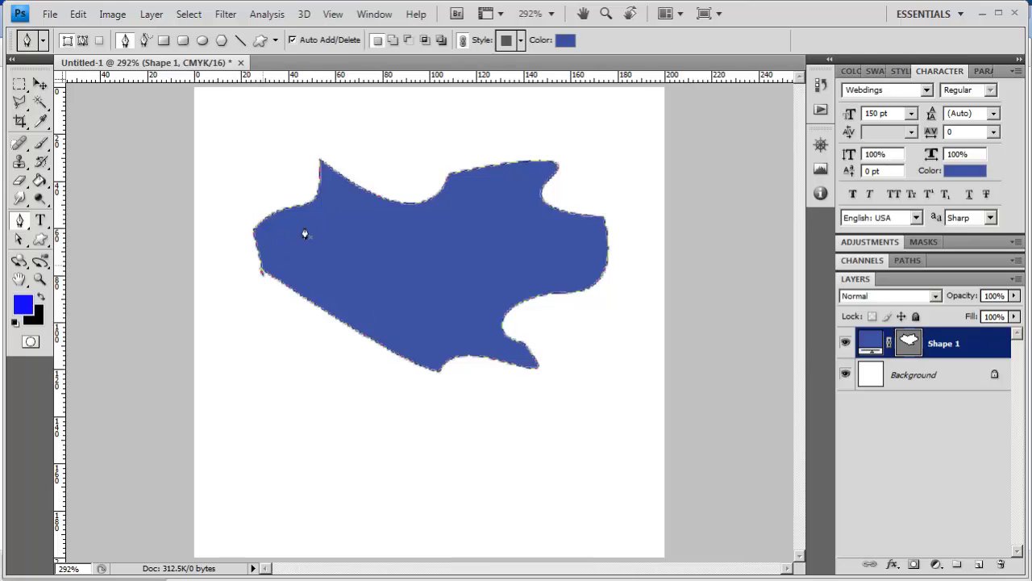
# Step: With the Direct Selection Tool, adjust the left and upper-left curve handles and raise the upper-middle anchor point
pyautogui.click(20, 221)
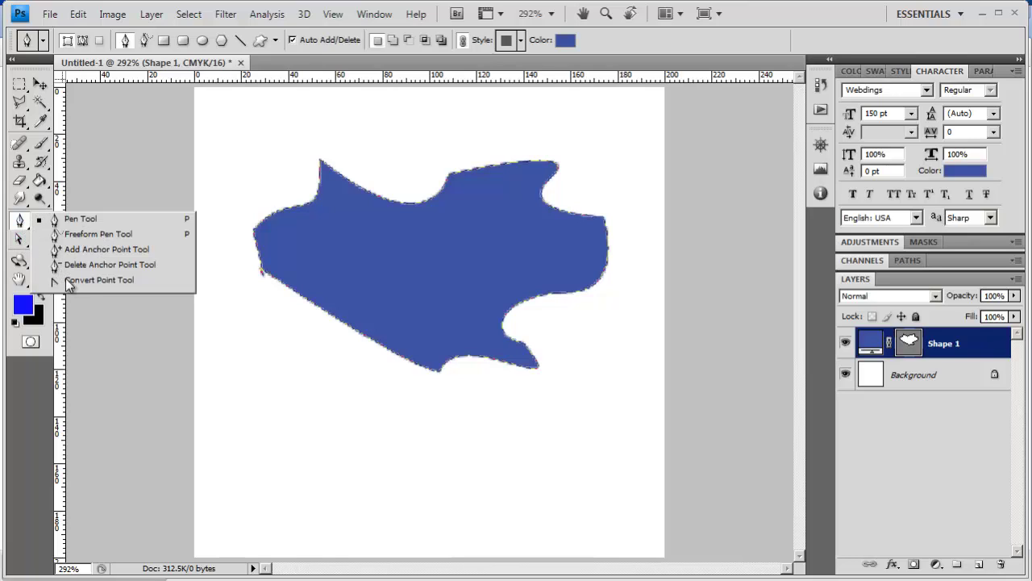
pyautogui.click(20, 242)
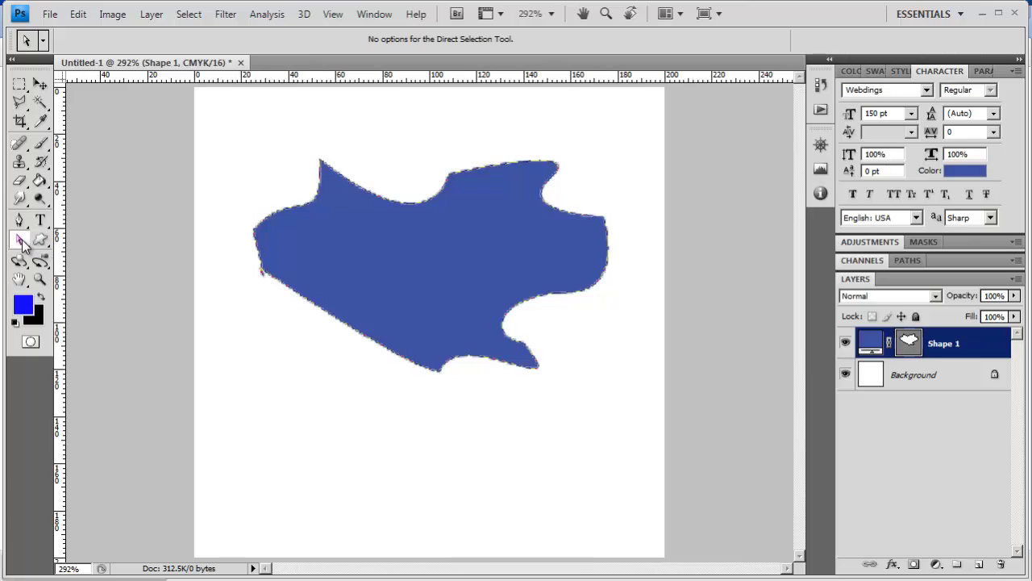
pyautogui.click(262, 276)
pyautogui.moveTo(283, 347); pyautogui.dragTo(220, 307)
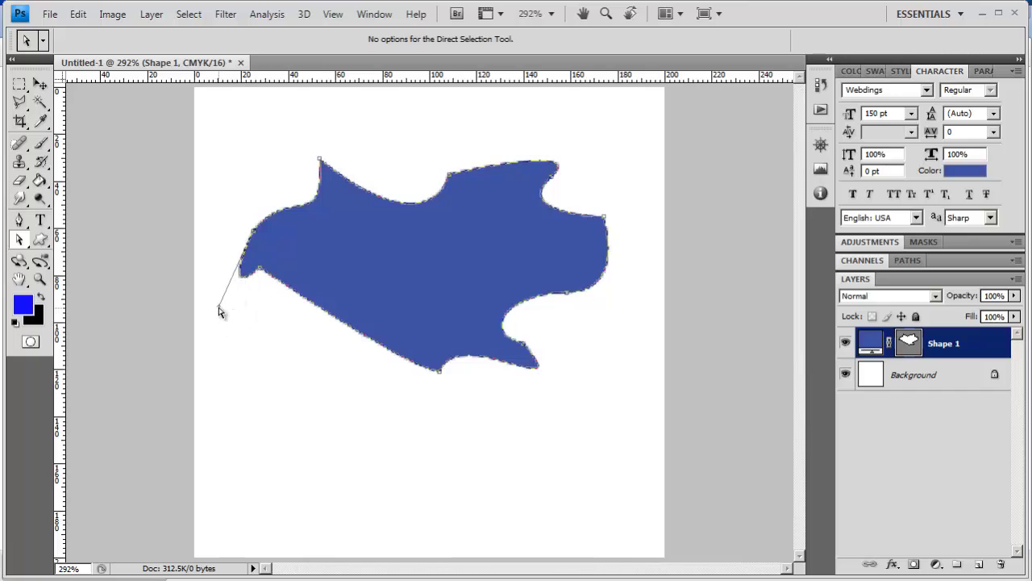
pyautogui.moveTo(320, 160); pyautogui.dragTo(281, 150)
pyautogui.moveTo(435, 257); pyautogui.dragTo(376, 227)
pyautogui.moveTo(450, 179); pyautogui.dragTo(448, 149)
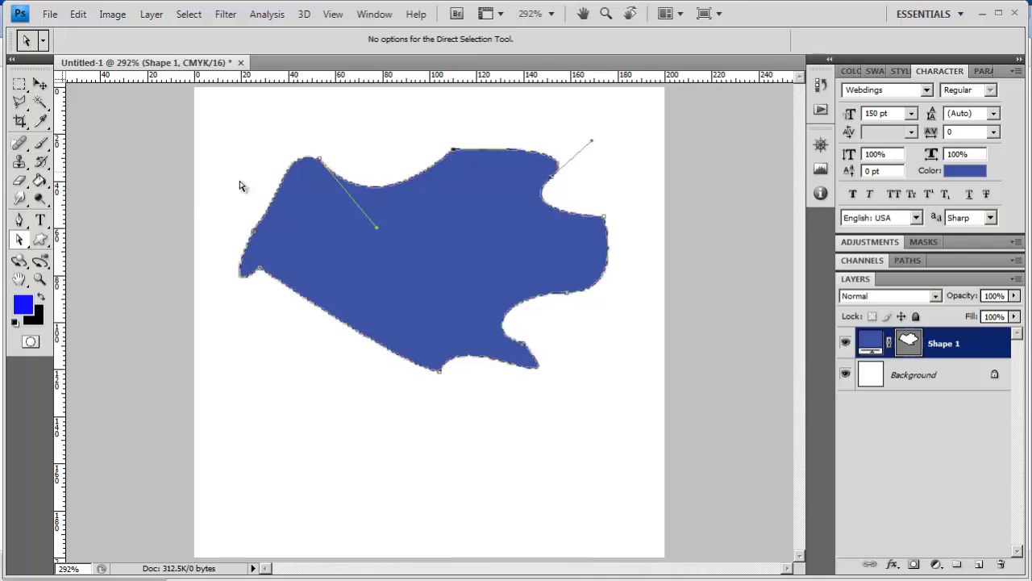
# Step: Move the whole shape lower on the canvas with the Path Selection Tool
pyautogui.click(19, 219)
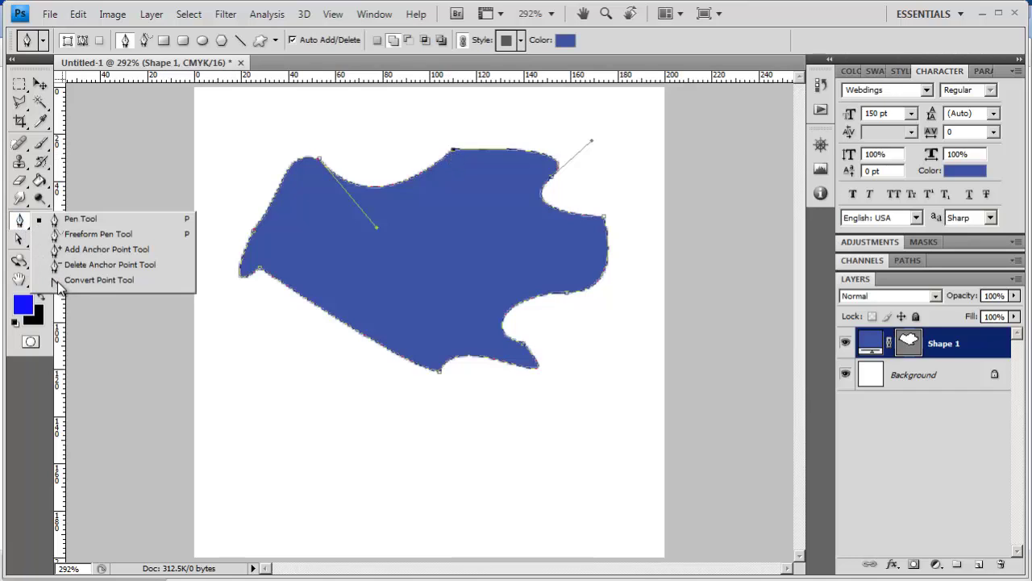
pyautogui.click(19, 242)
pyautogui.click(73, 237)
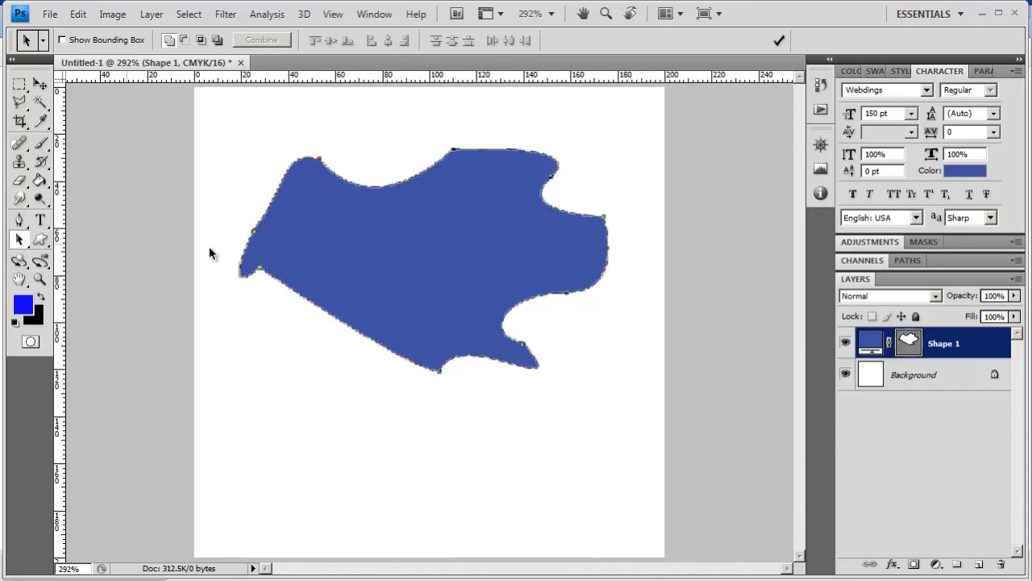
pyautogui.moveTo(454, 149)
pyautogui.mouseDown()
pyautogui.moveTo(463, 170)
pyautogui.moveTo(450, 146)
pyautogui.moveTo(448, 163)
pyautogui.mouseUp()
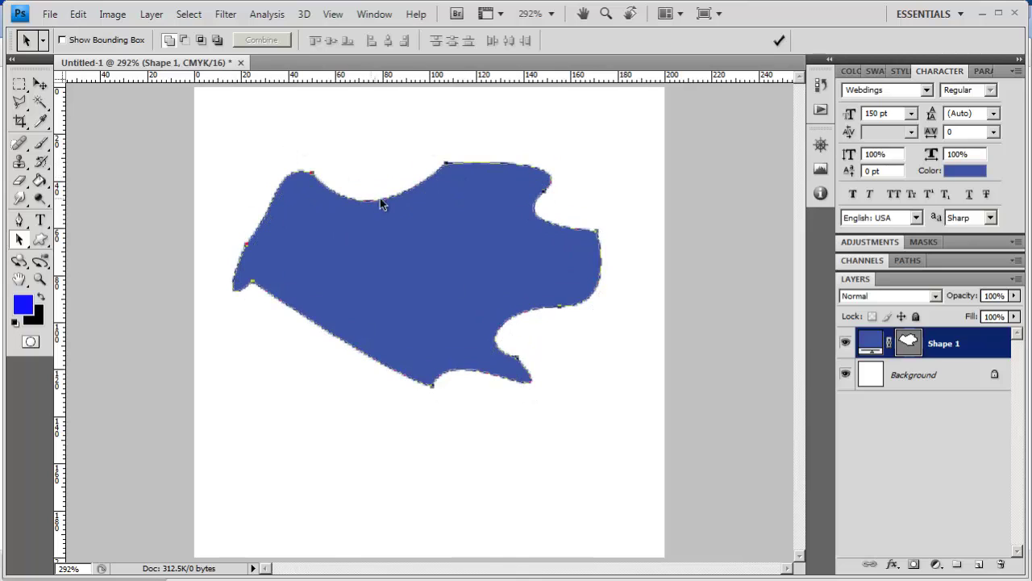
pyautogui.moveTo(449, 194); pyautogui.dragTo(457, 226)
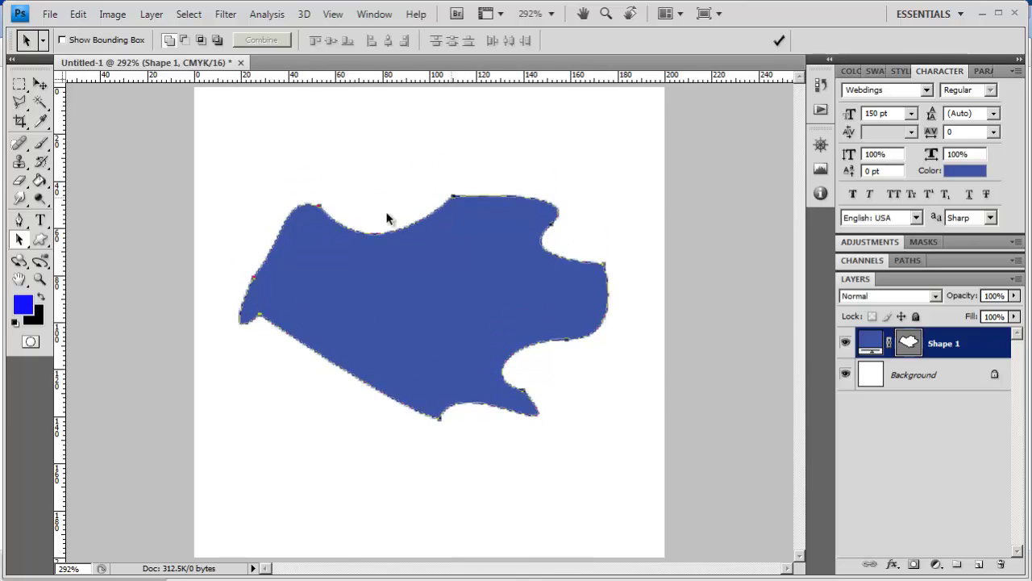
# Step: Pull new curves from the left, upper-middle and bottom anchor points with the Convert Point Tool, and deselect the points
pyautogui.click(24, 245)
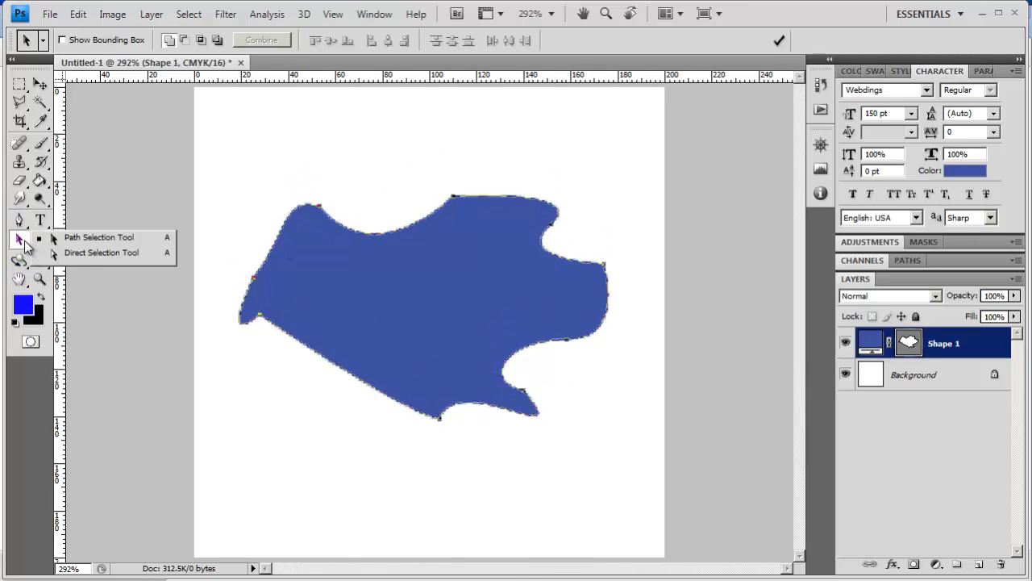
pyautogui.click(80, 258)
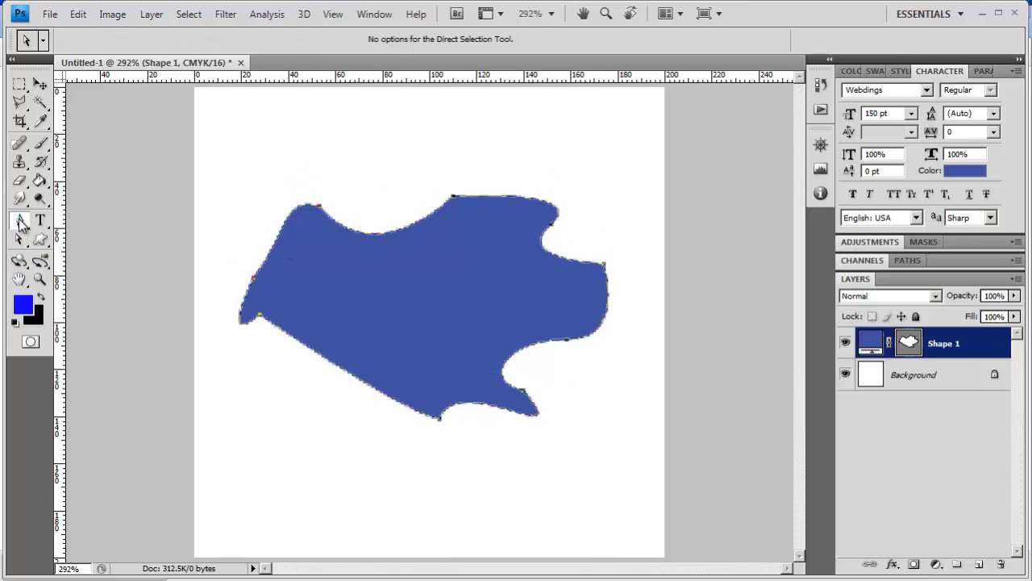
pyautogui.click(21, 220)
pyautogui.click(81, 280)
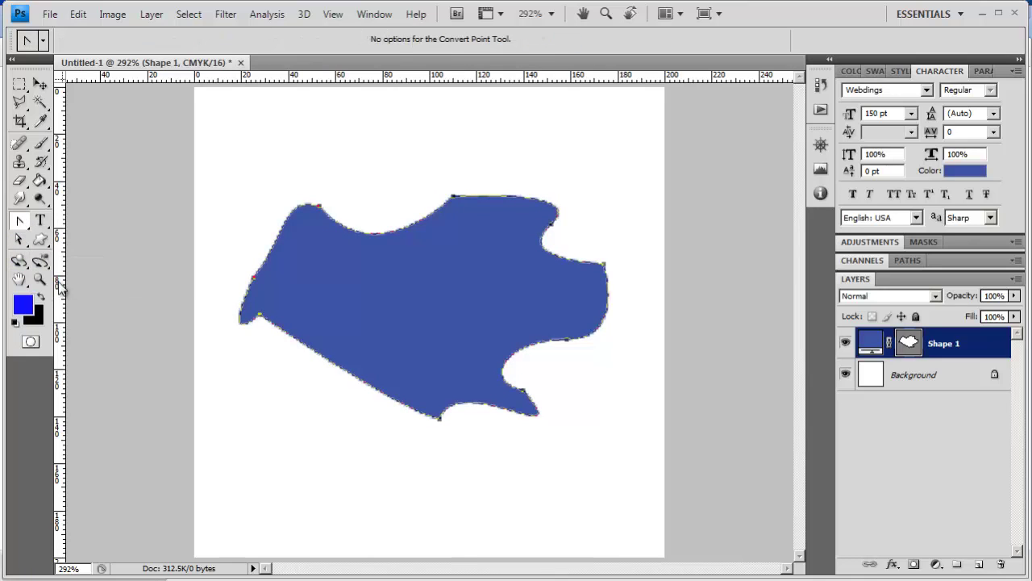
pyautogui.moveTo(256, 282); pyautogui.dragTo(371, 285)
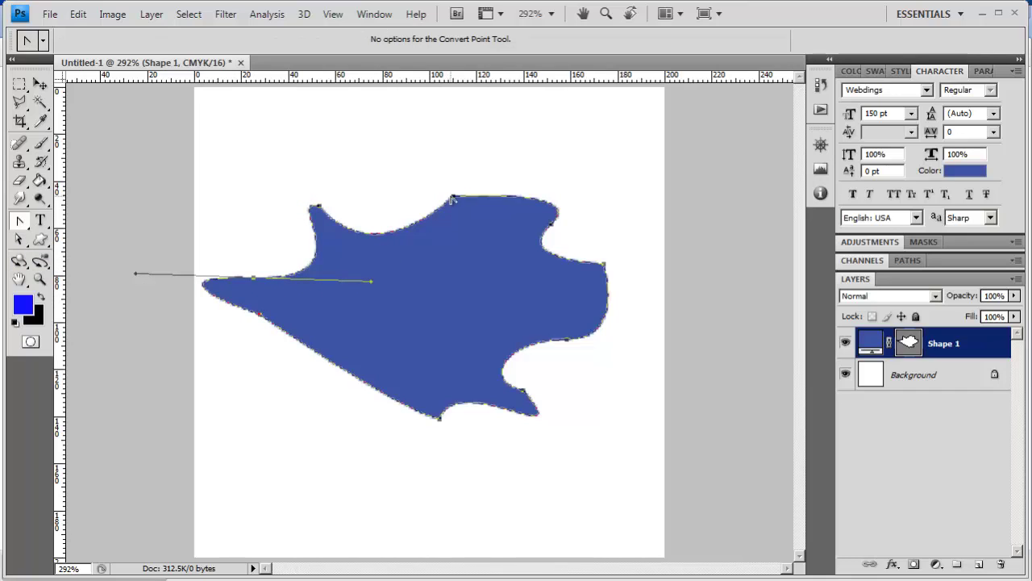
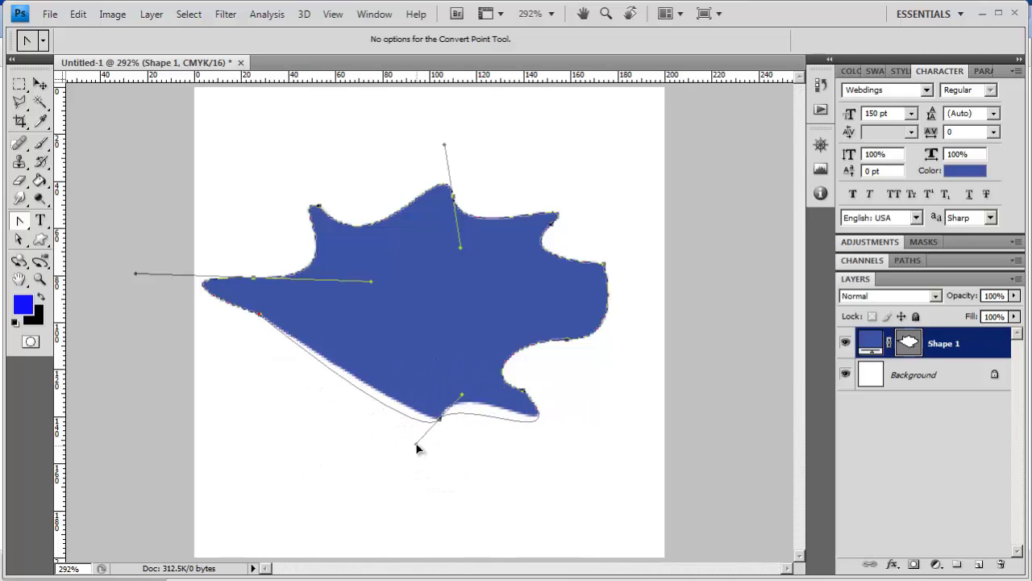
pyautogui.click(618, 459)
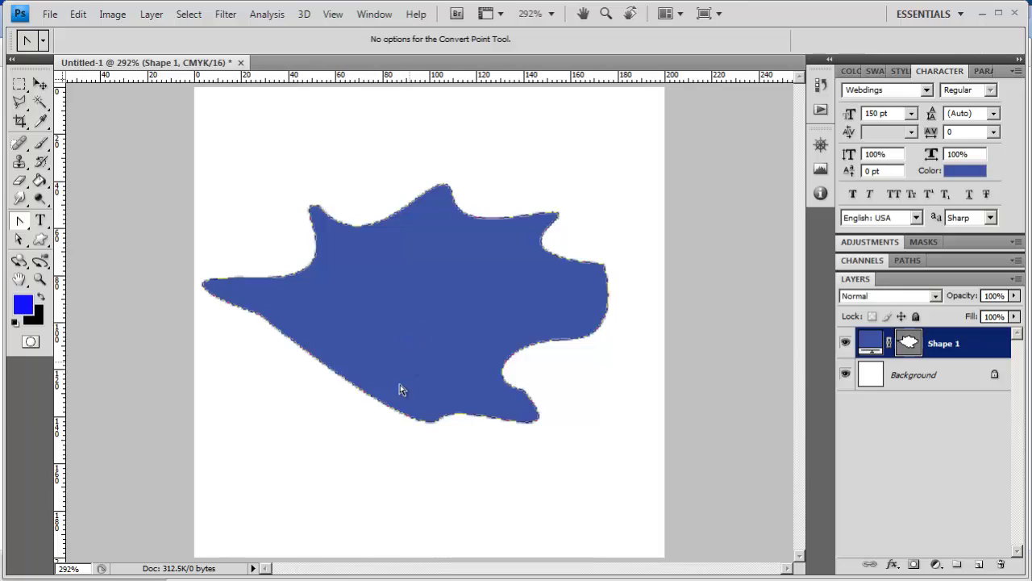
# Step: Try choosing the dark glossy preset style for the Pen Tool with the Shape 1 vector mask deselected
pyautogui.click(909, 345)
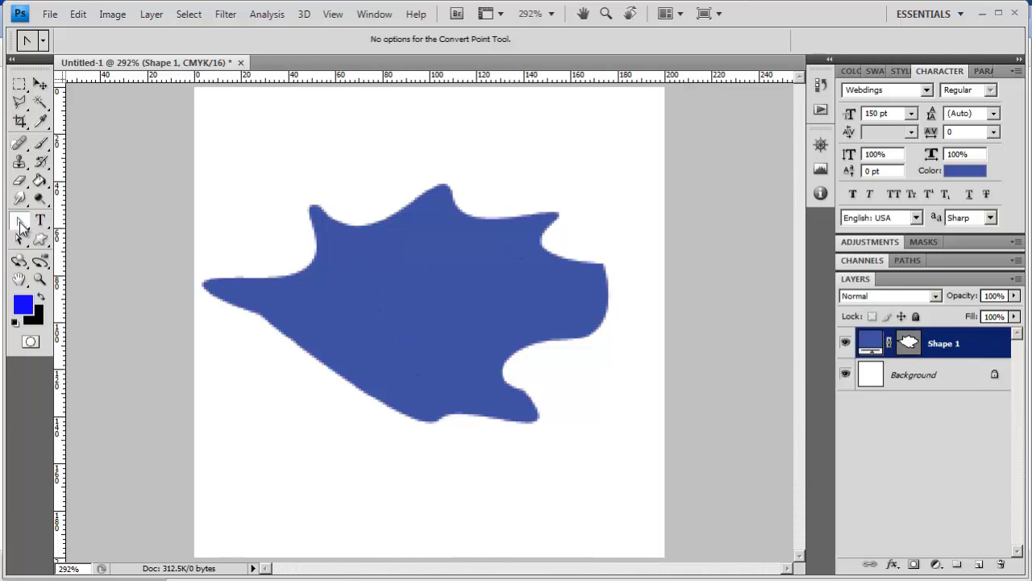
pyautogui.moveTo(22, 228); pyautogui.dragTo(48, 222)
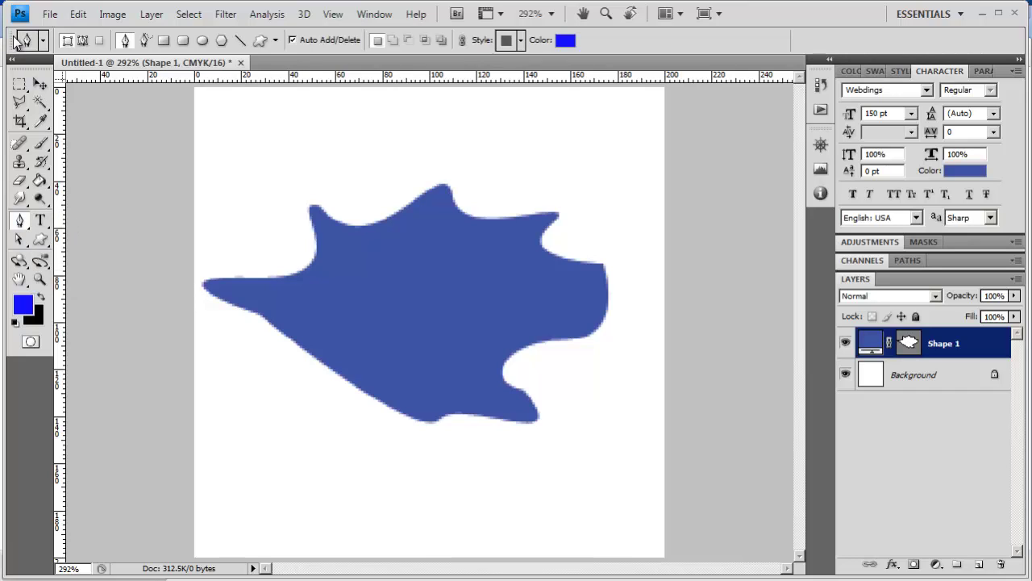
pyautogui.click(522, 41)
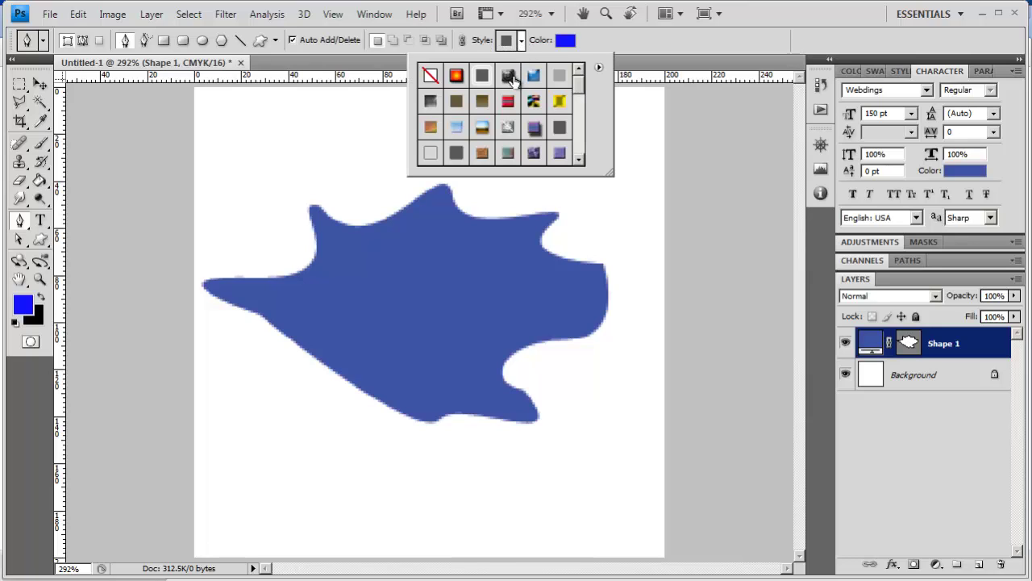
pyautogui.click(507, 76)
# Step: Reselect the Shape 1 vector mask and try ring-gradient, puzzle-bevel, purple gradient and stroke-only preset styles on the shape
pyautogui.click(913, 347)
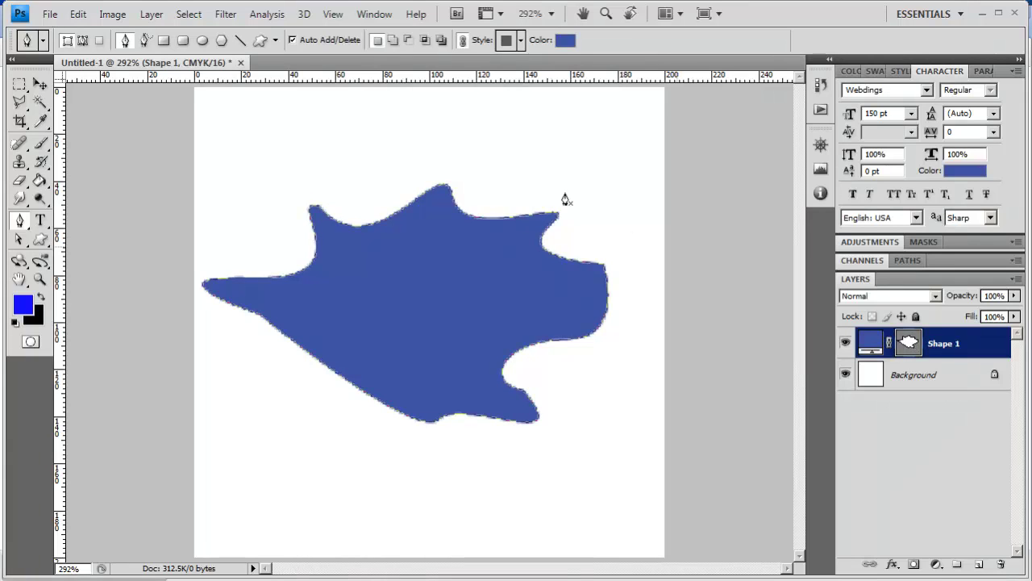
pyautogui.click(521, 44)
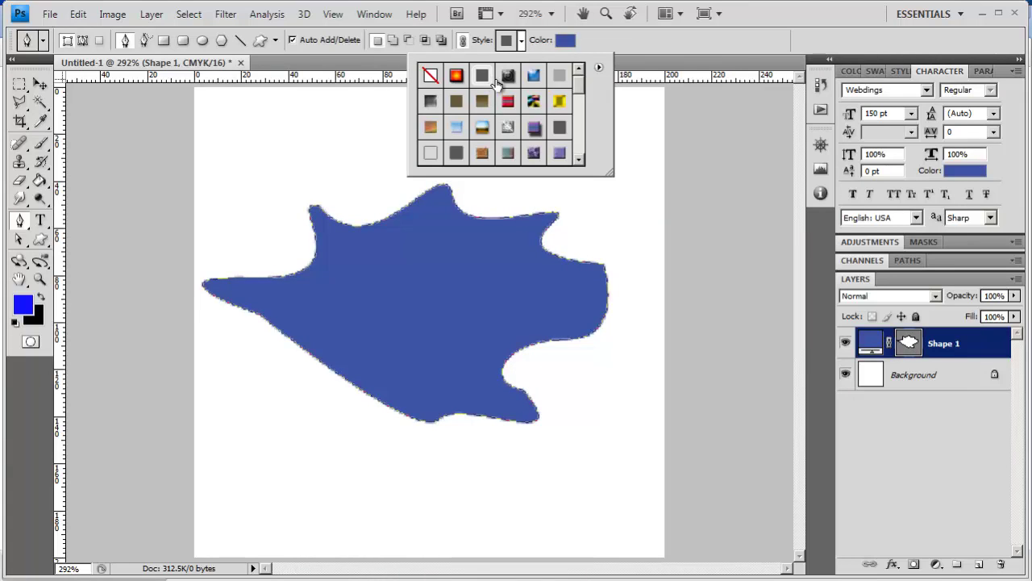
pyautogui.click(508, 75)
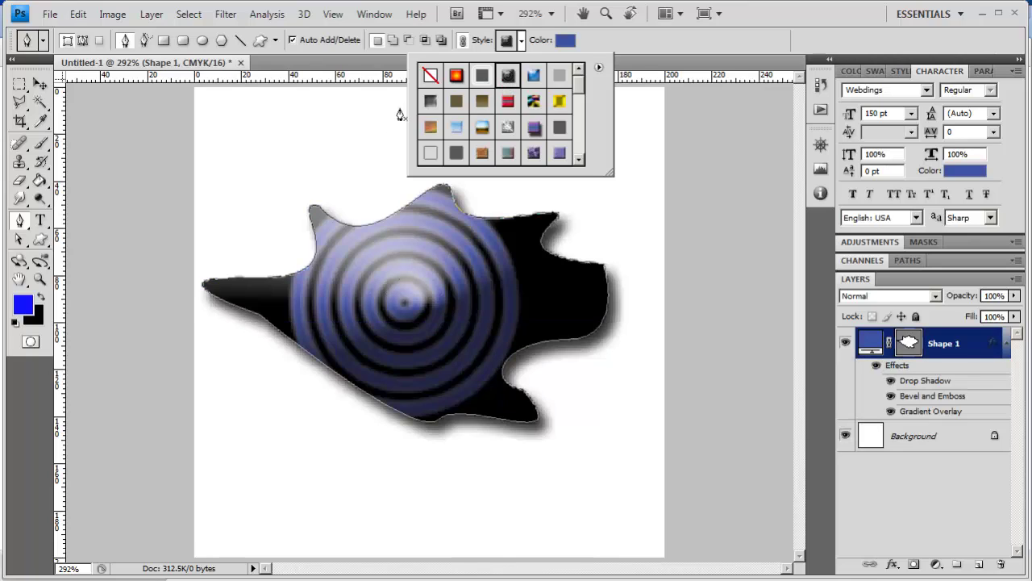
pyautogui.click(431, 99)
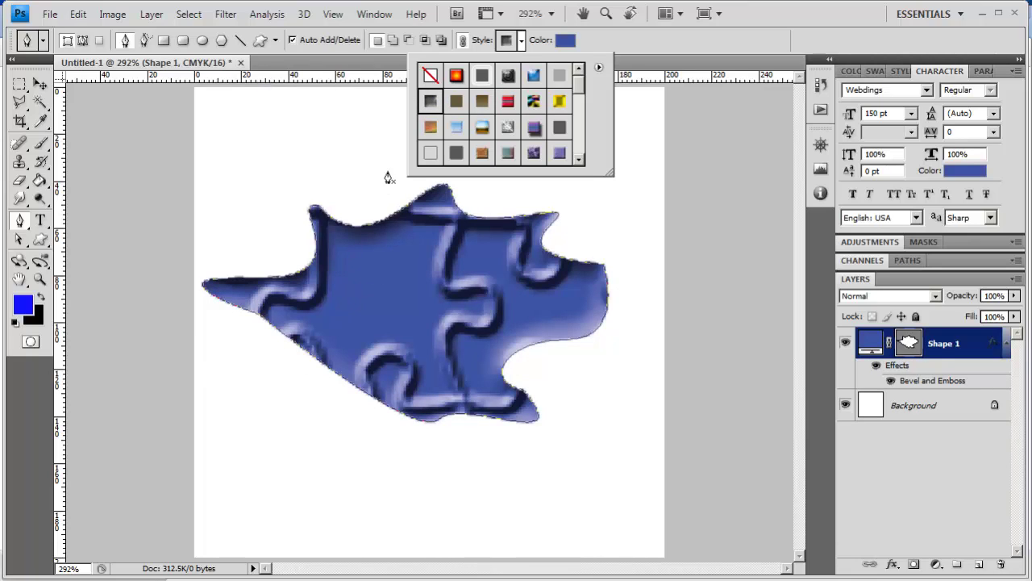
pyautogui.click(482, 100)
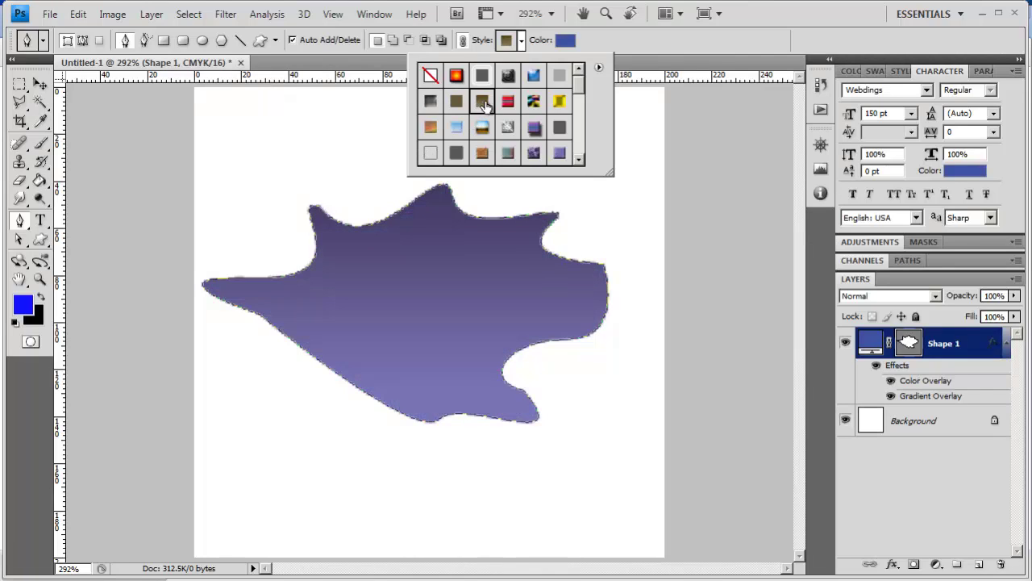
pyautogui.click(430, 154)
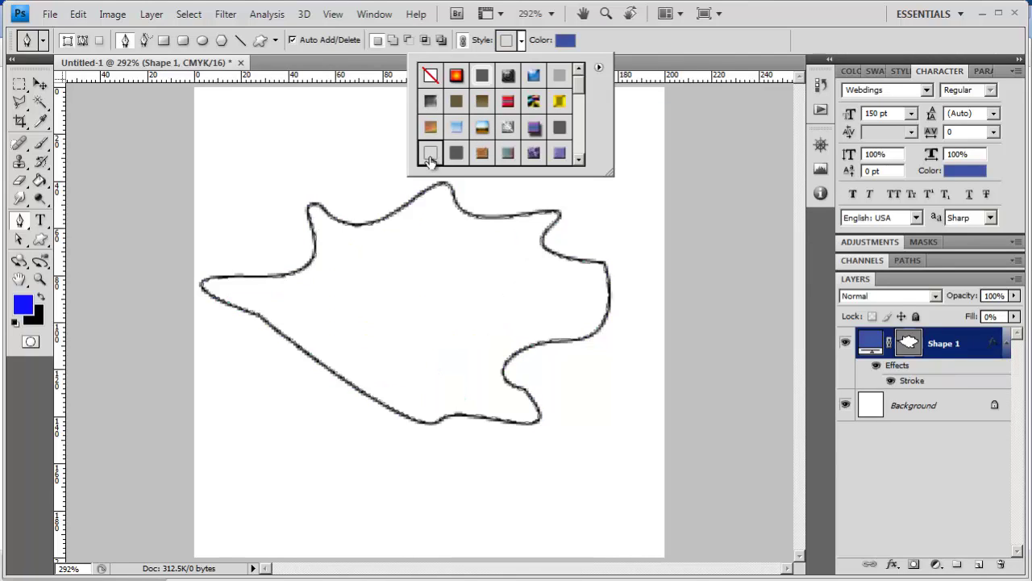
pyautogui.click(455, 152)
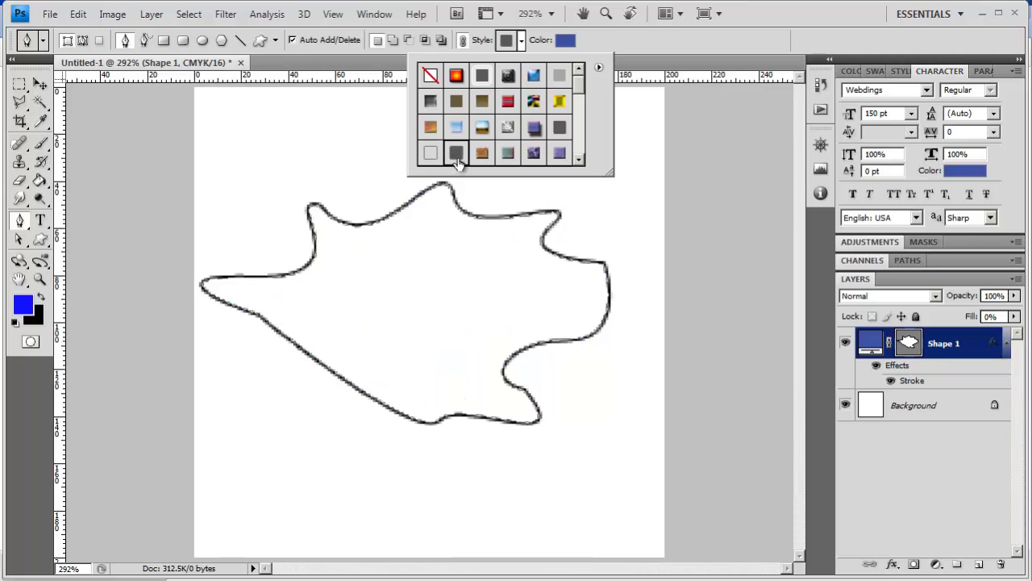
# Step: Apply the Outer Glow preset style to Shape 1 and preview it on transparency by hiding and reshowing the Background layer
pyautogui.click(482, 77)
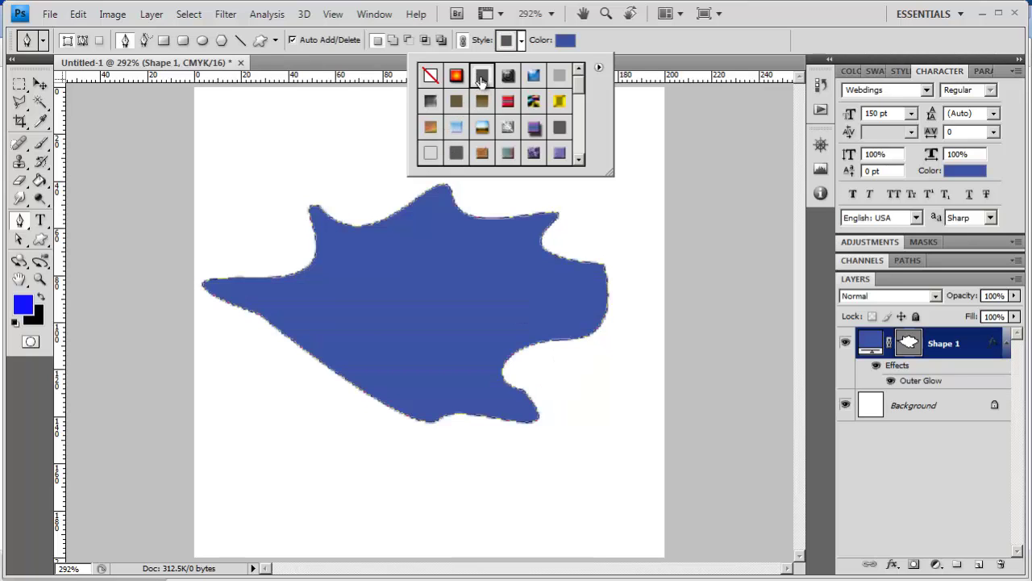
pyautogui.click(845, 406)
pyautogui.click(845, 406)
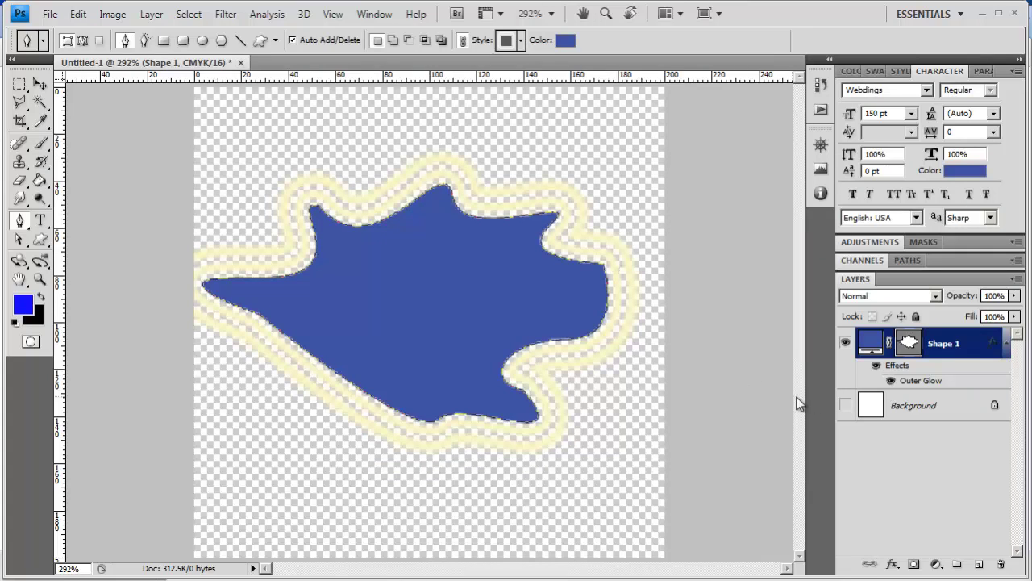
pyautogui.click(845, 406)
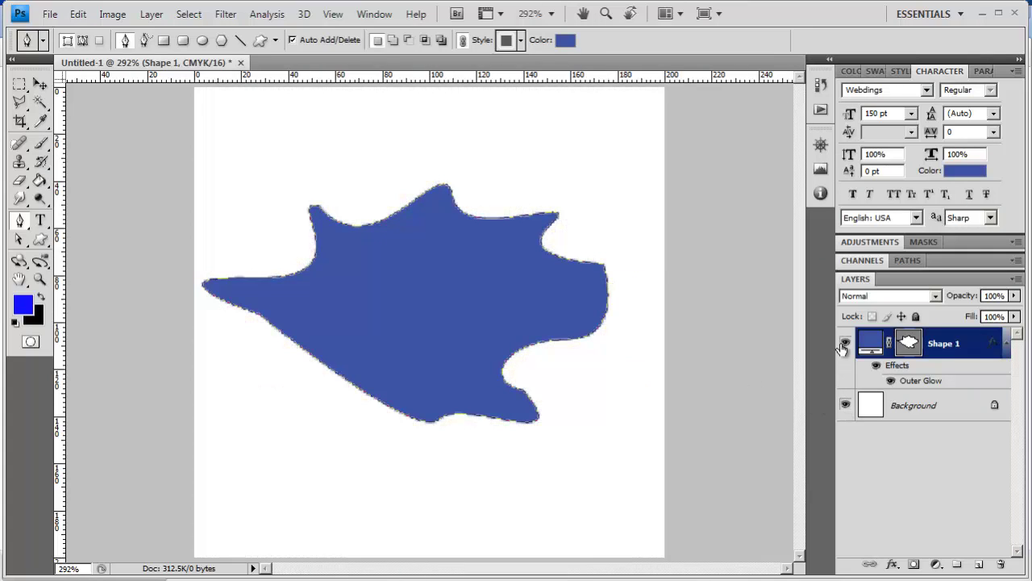
# Step: Remove the Outer Glow style from Shape 1 and change its fill color to bright green, #00ff33
pyautogui.click(522, 42)
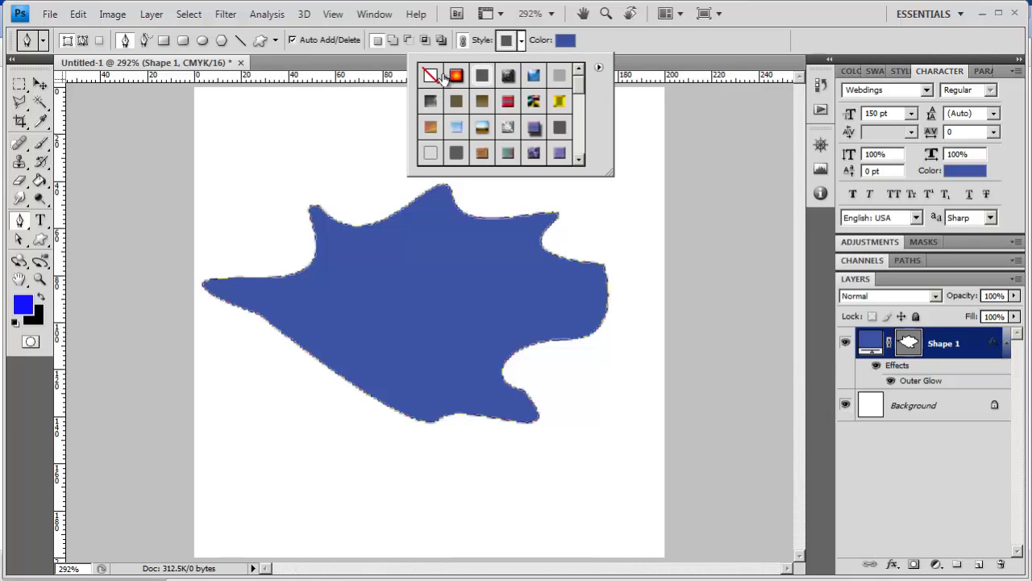
pyautogui.click(432, 75)
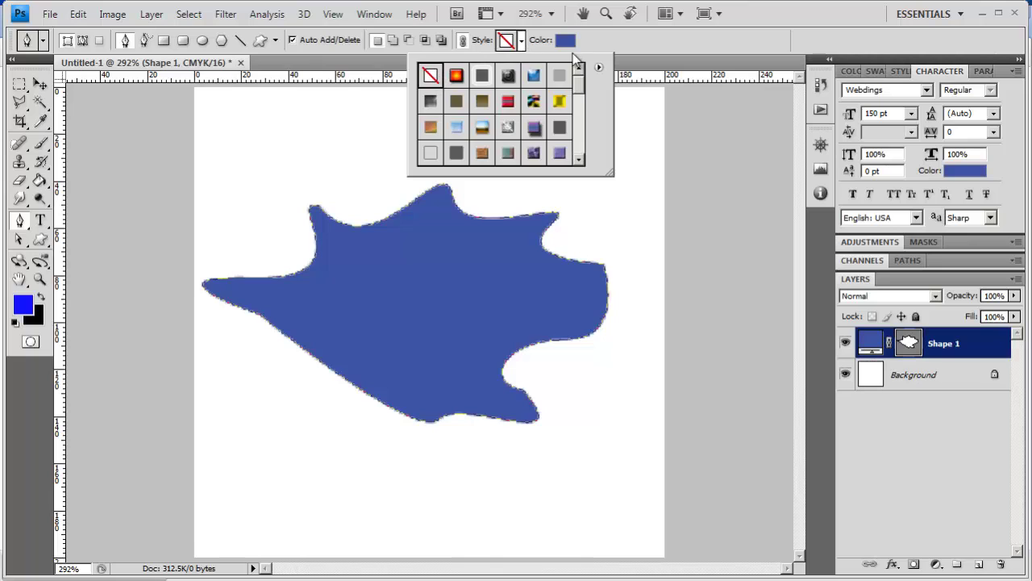
pyautogui.click(562, 47)
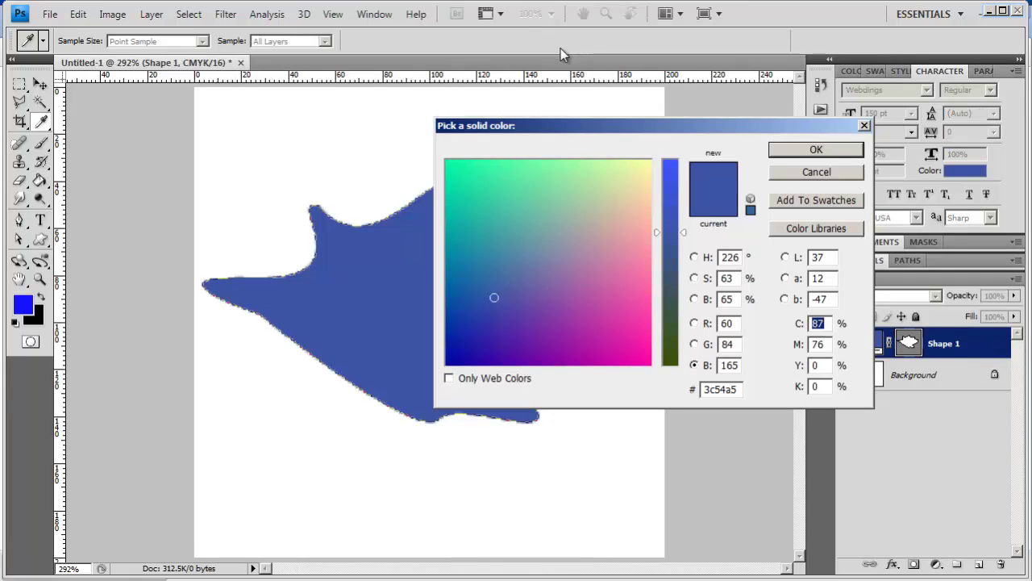
pyautogui.moveTo(671, 305); pyautogui.dragTo(669, 326)
pyautogui.click(610, 264)
pyautogui.click(604, 333)
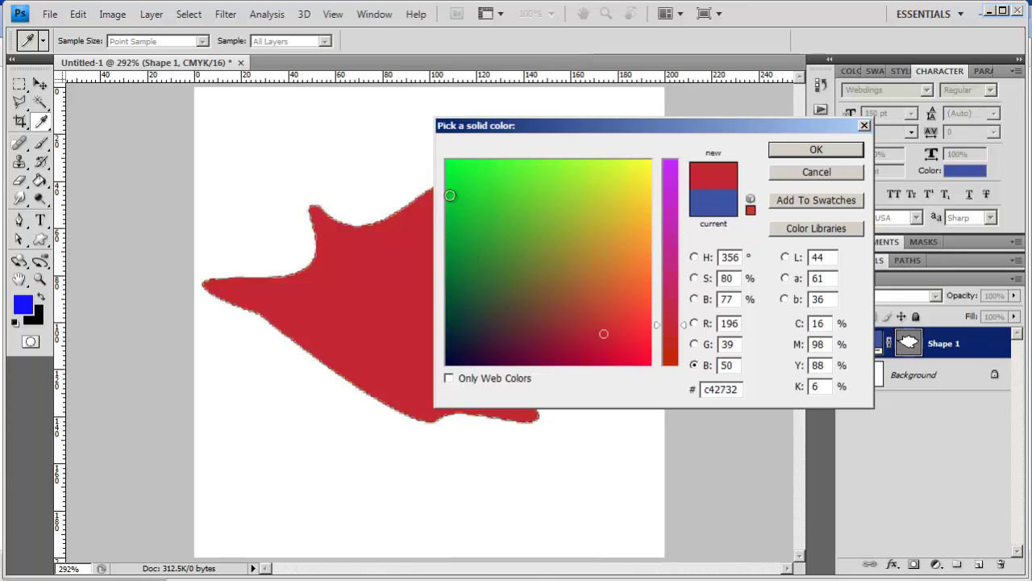
pyautogui.click(459, 169)
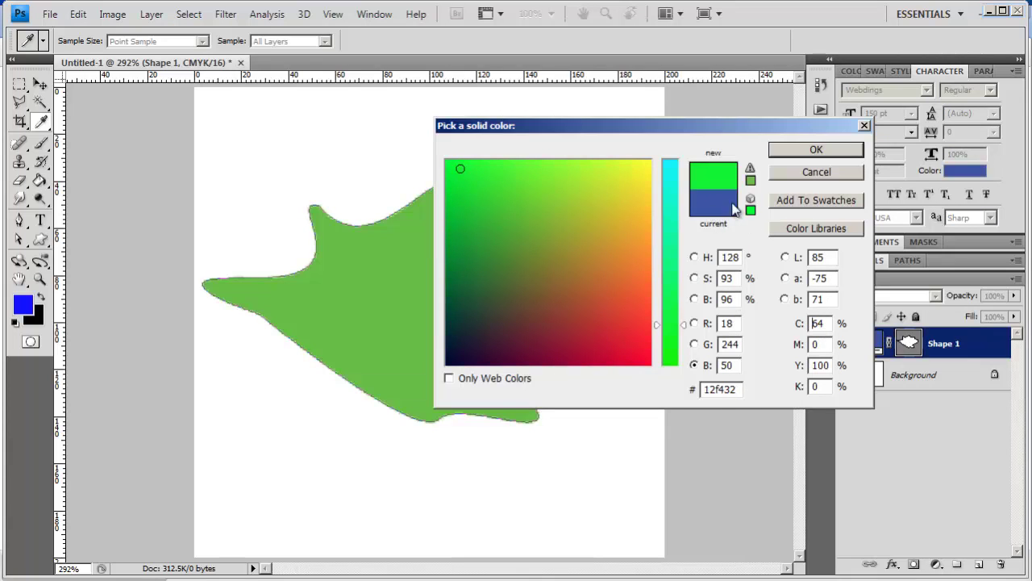
pyautogui.click(449, 379)
pyautogui.click(448, 379)
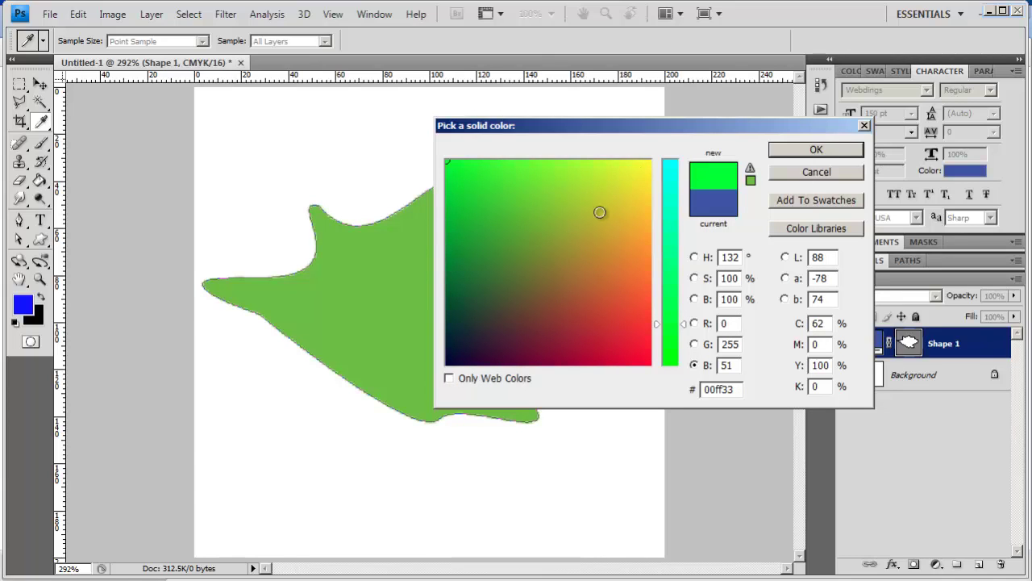
pyautogui.moveTo(640, 131); pyautogui.dragTo(772, 211)
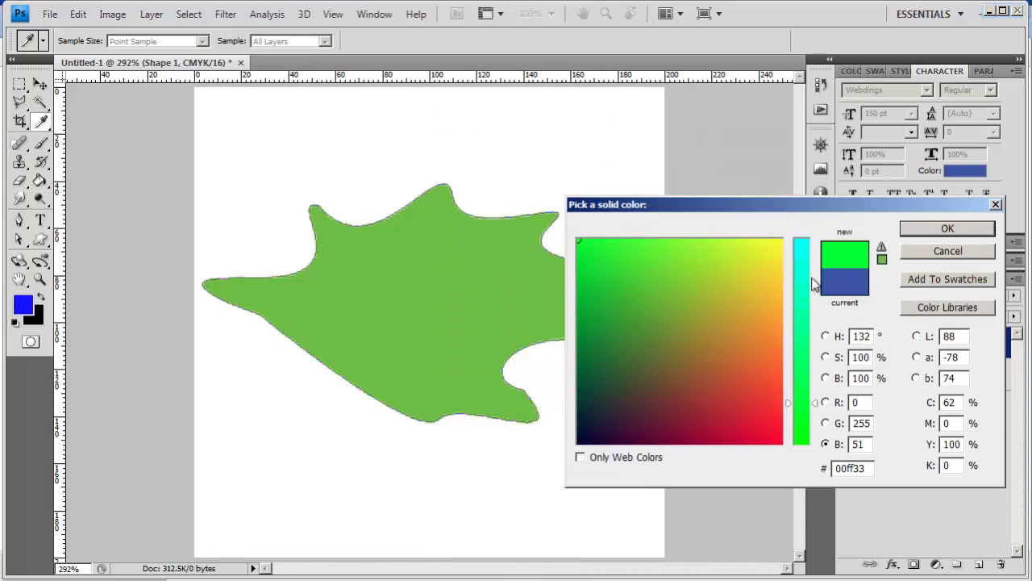
pyautogui.click(933, 233)
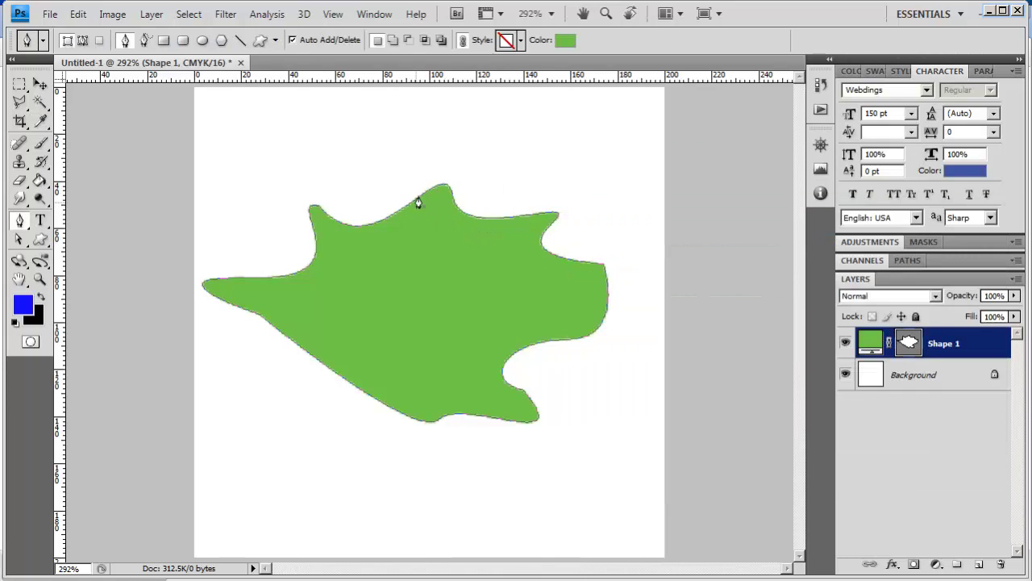
# Step: With Shape 1 at 12% opacity, bulge its upper edge into a dome using the Convert Point Tool, and restore opacity to 100%
pyautogui.click(1015, 295)
pyautogui.moveTo(1014, 314); pyautogui.dragTo(945, 318)
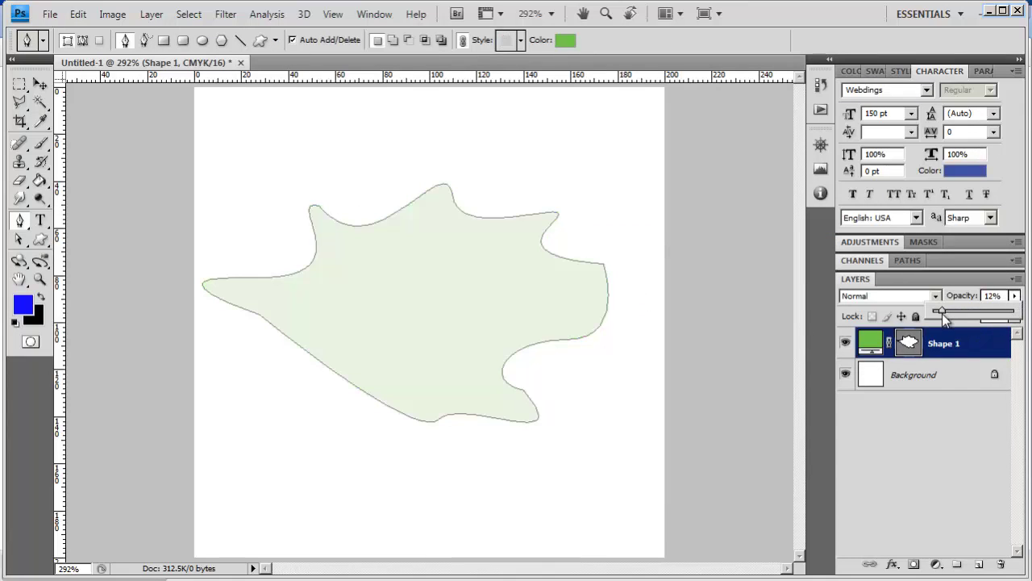
pyautogui.click(22, 227)
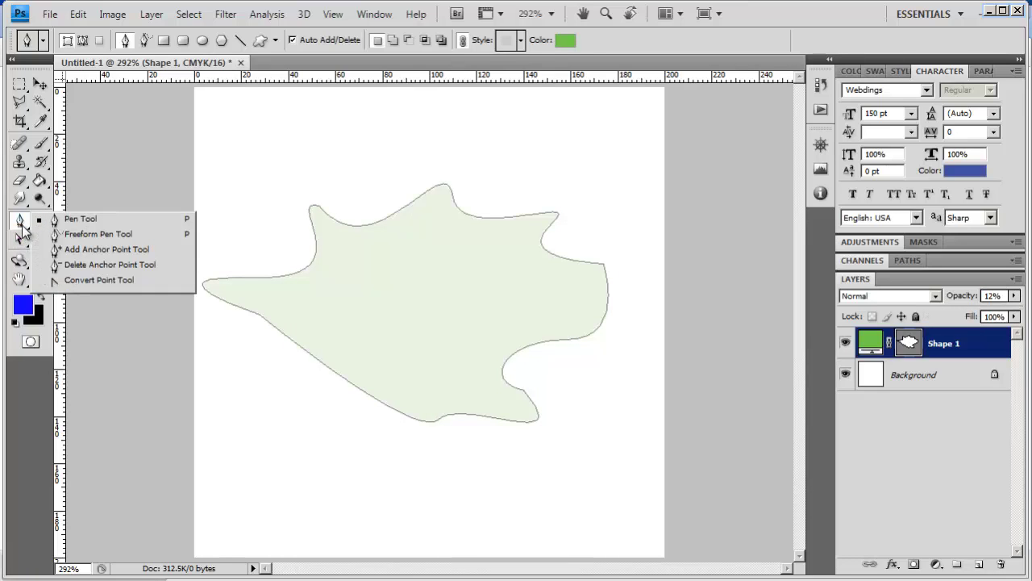
pyautogui.click(66, 280)
pyautogui.click(319, 216)
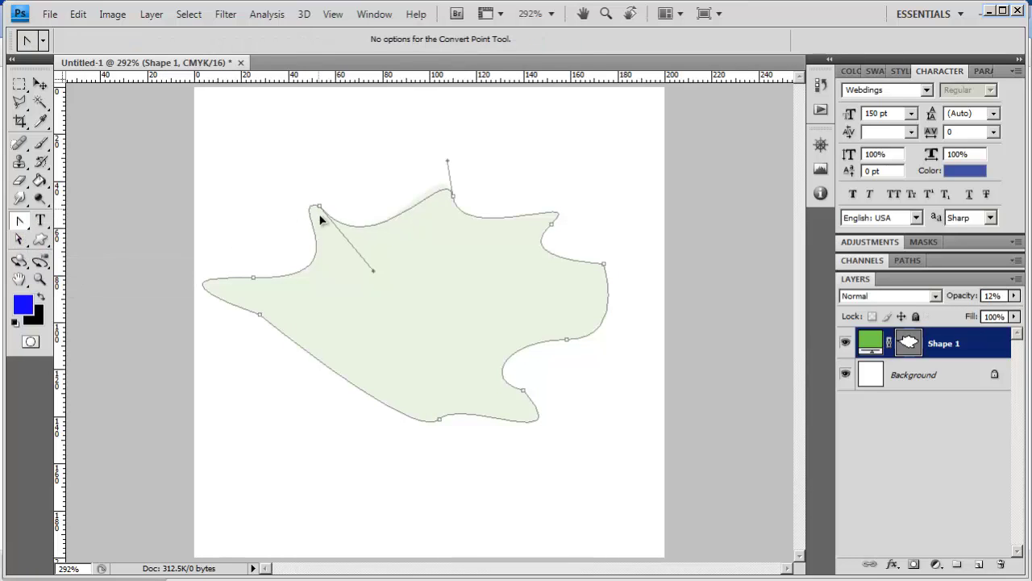
pyautogui.moveTo(372, 270); pyautogui.dragTo(400, 226)
pyautogui.moveTo(414, 324); pyautogui.dragTo(349, 147)
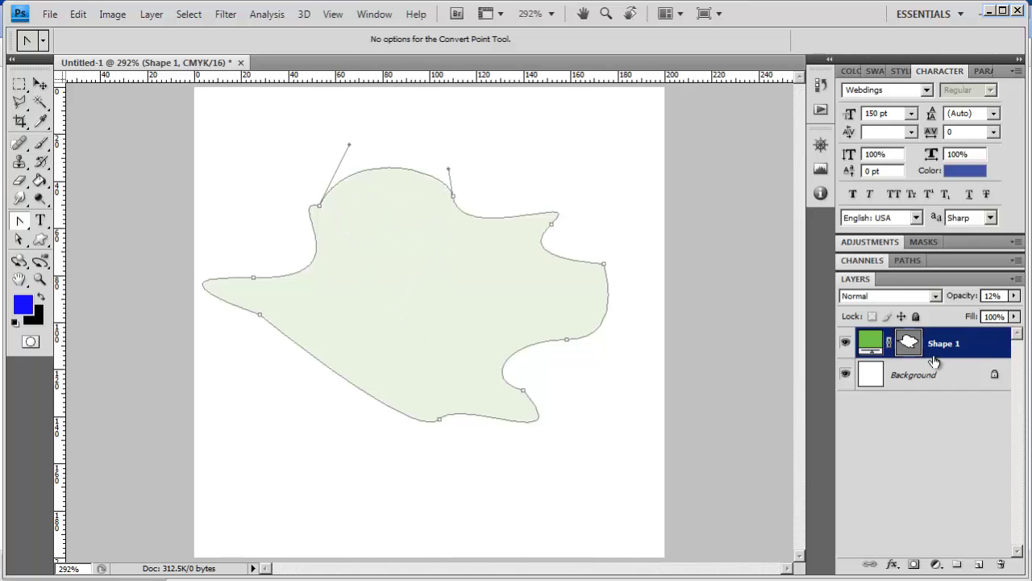
pyautogui.moveTo(1015, 298)
pyautogui.mouseDown()
pyautogui.moveTo(948, 319)
pyautogui.moveTo(1019, 313)
pyautogui.mouseUp()
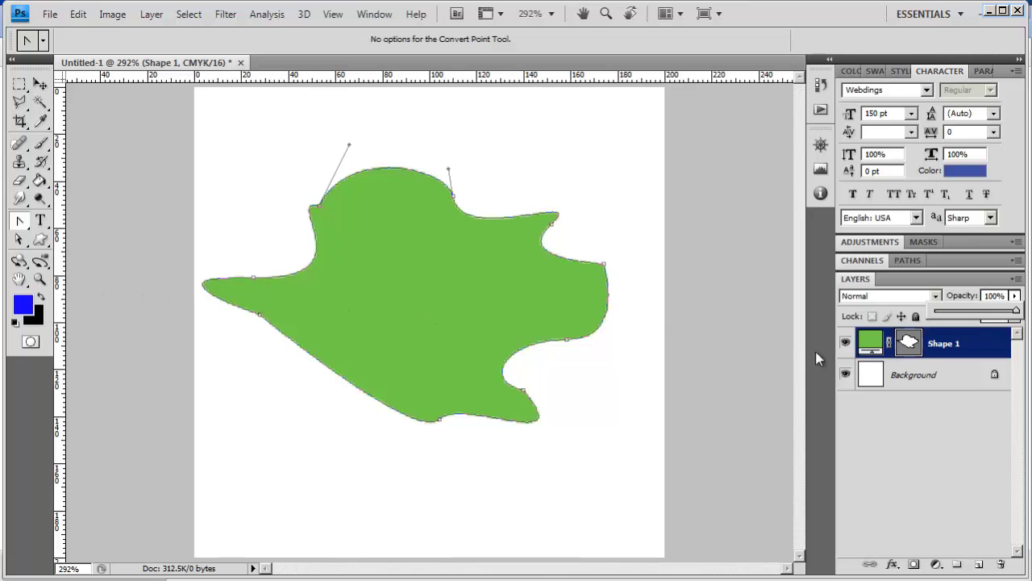
# Step: Hide Shape 1 and add a 150 pt Webdings text layer, trying the character n before replacing it with N
pyautogui.click(845, 344)
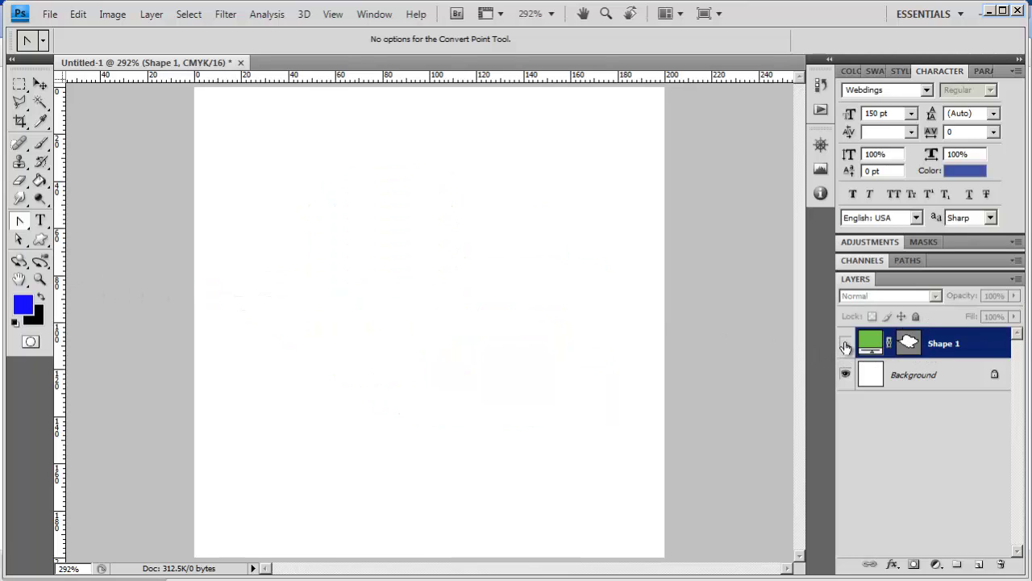
pyautogui.click(41, 221)
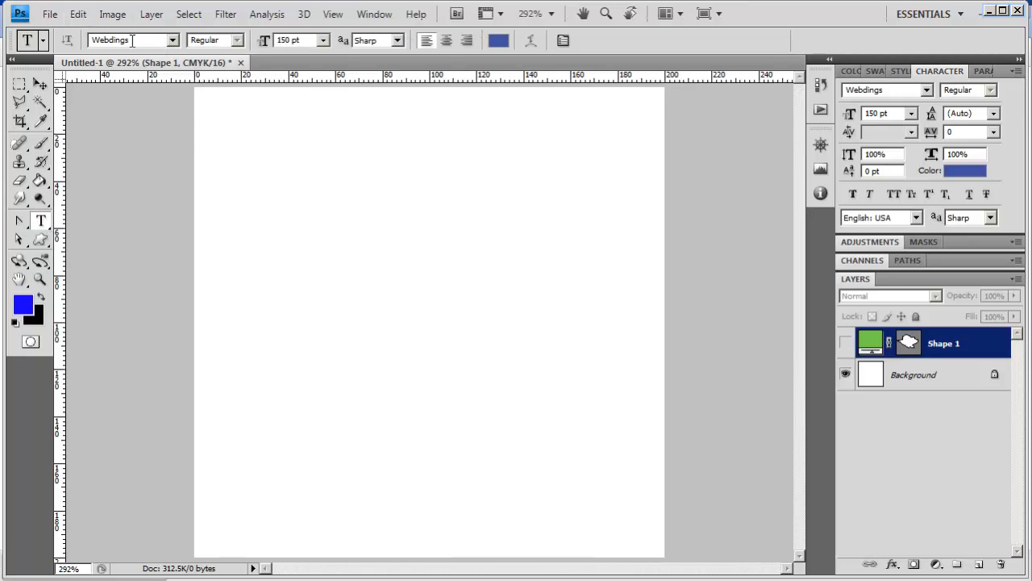
pyautogui.click(276, 243)
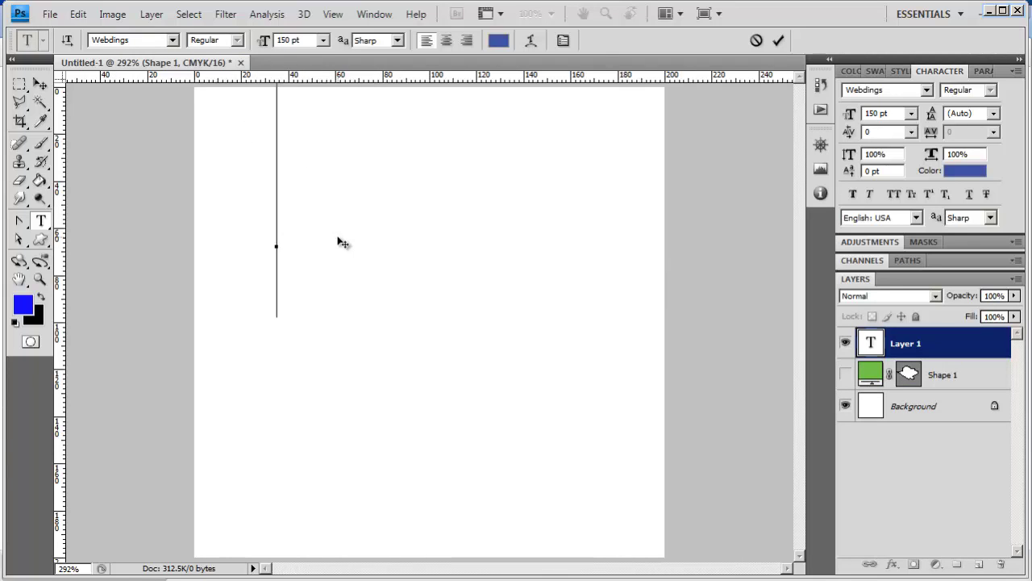
pyautogui.write('n')
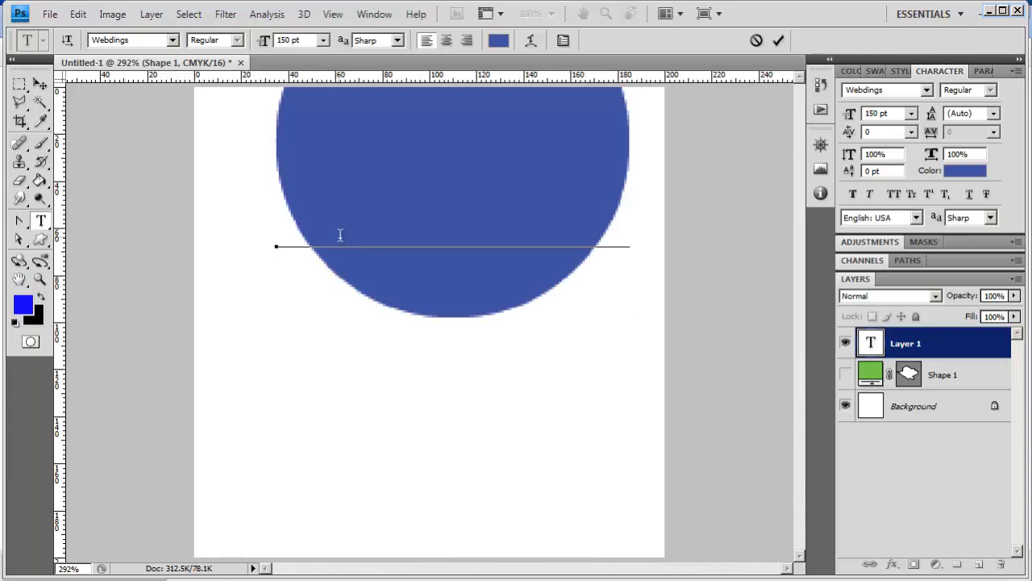
pyautogui.press('BackSpace')
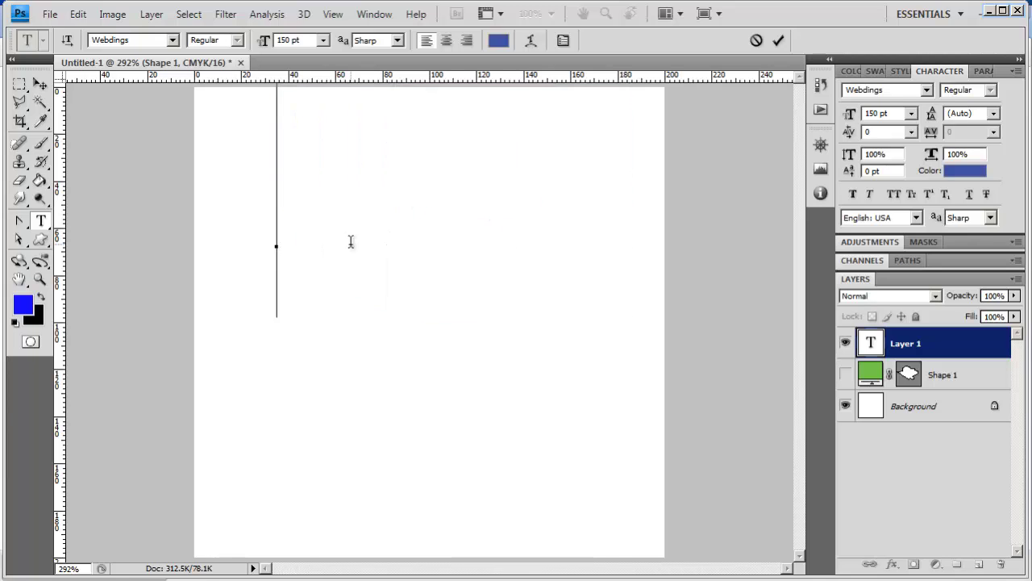
pyautogui.write('N')
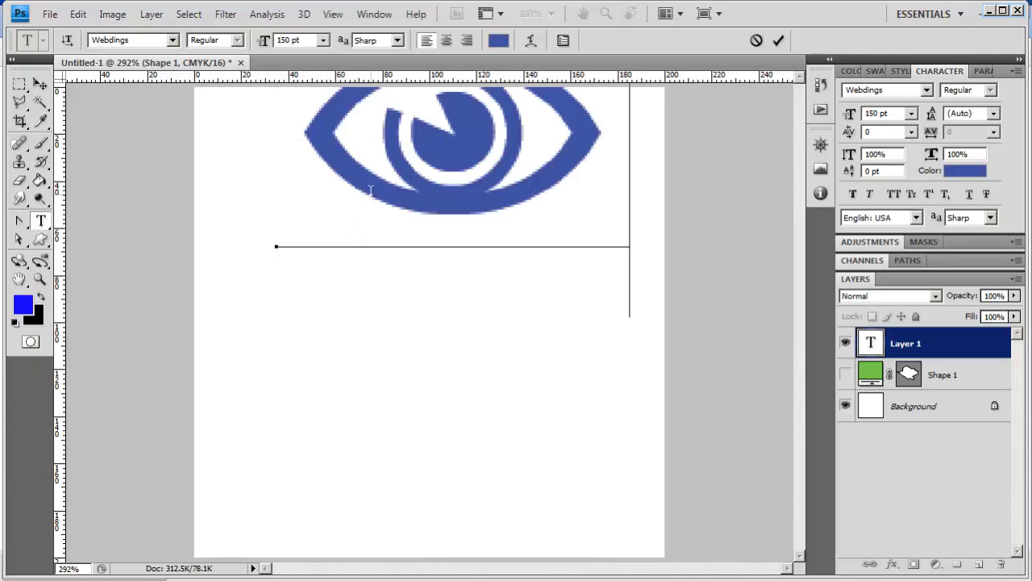
# Step: Center the eye symbol on the canvas and apply Faux Bold, Faux Italic and All Caps to its character
pyautogui.click(40, 85)
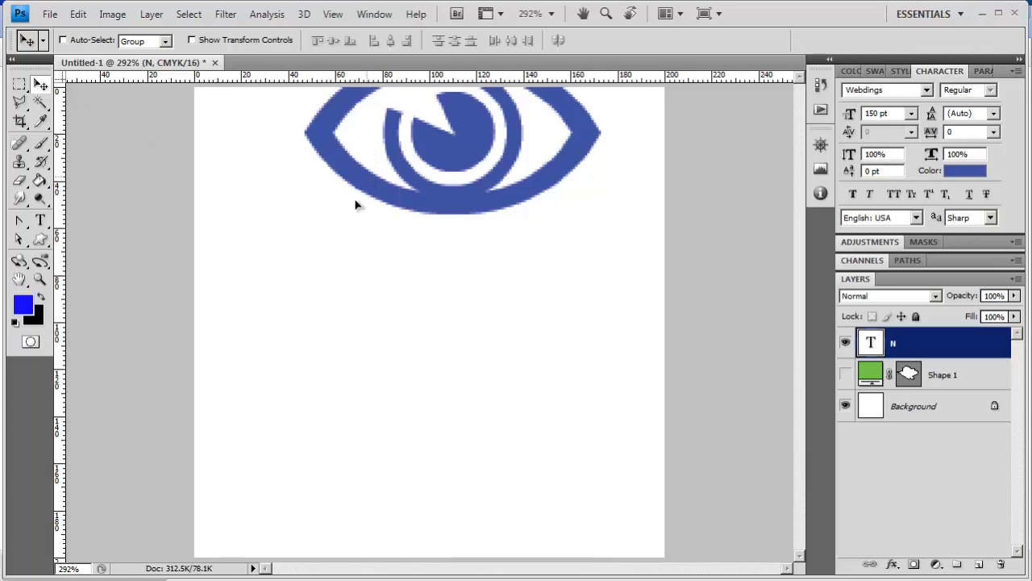
pyautogui.moveTo(356, 205); pyautogui.dragTo(284, 298)
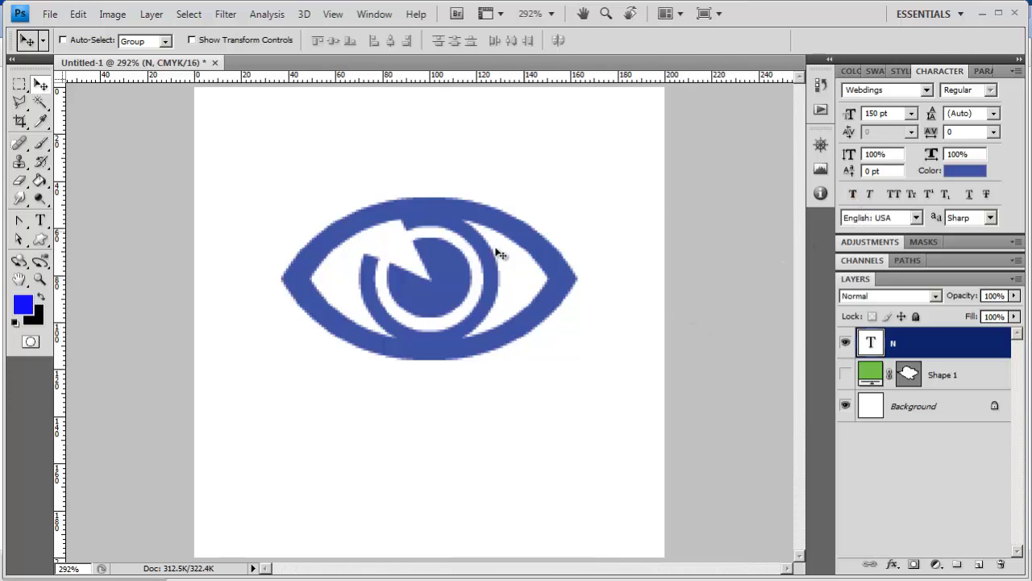
pyautogui.click(42, 222)
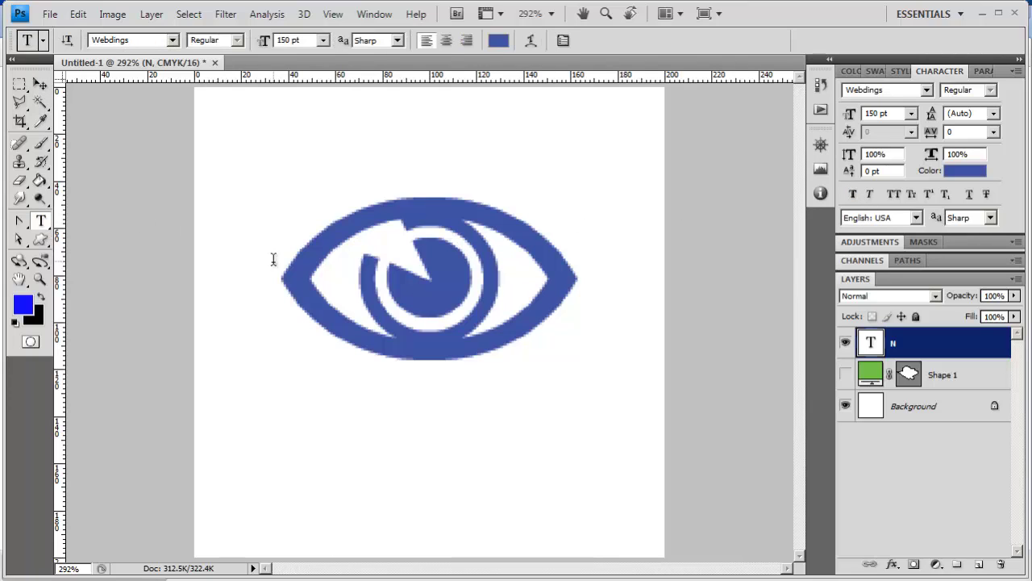
pyautogui.moveTo(283, 281); pyautogui.dragTo(661, 270)
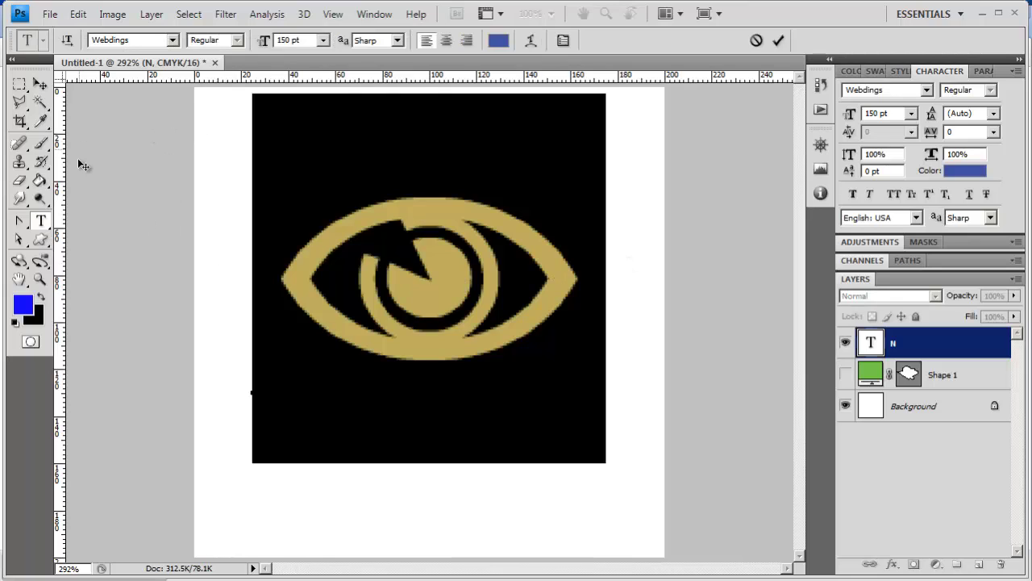
pyautogui.click(855, 194)
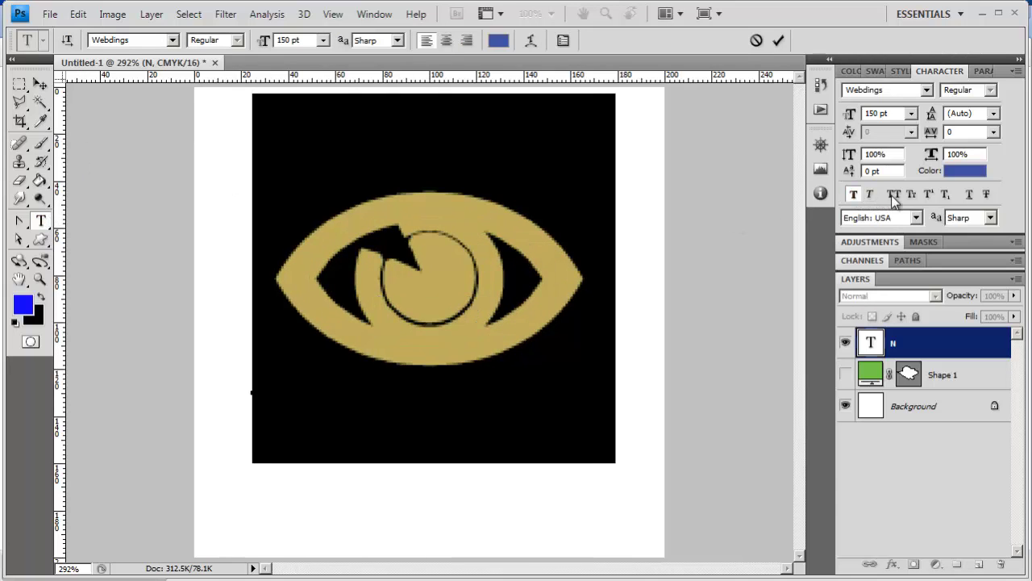
pyautogui.click(871, 195)
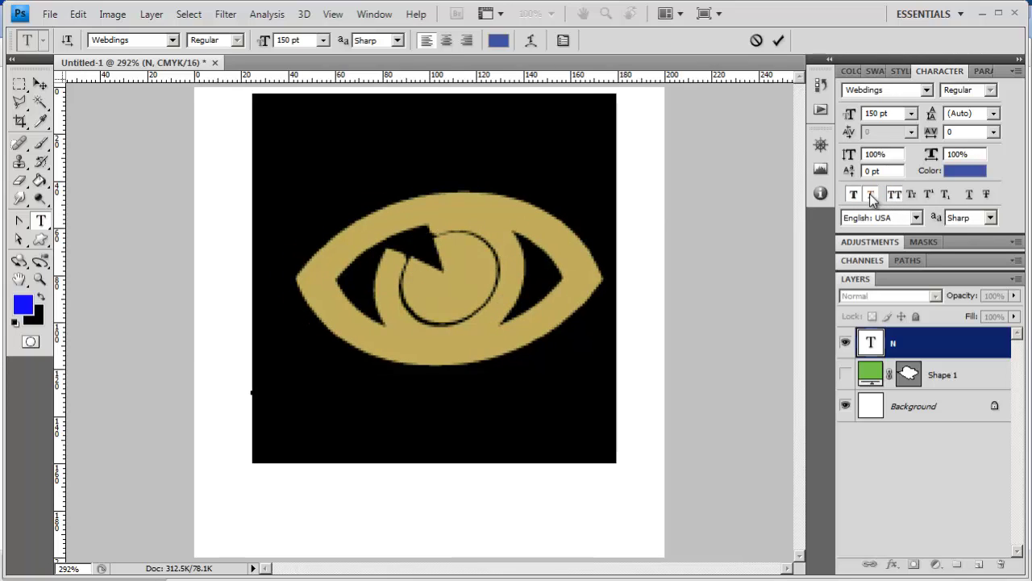
pyautogui.click(571, 223)
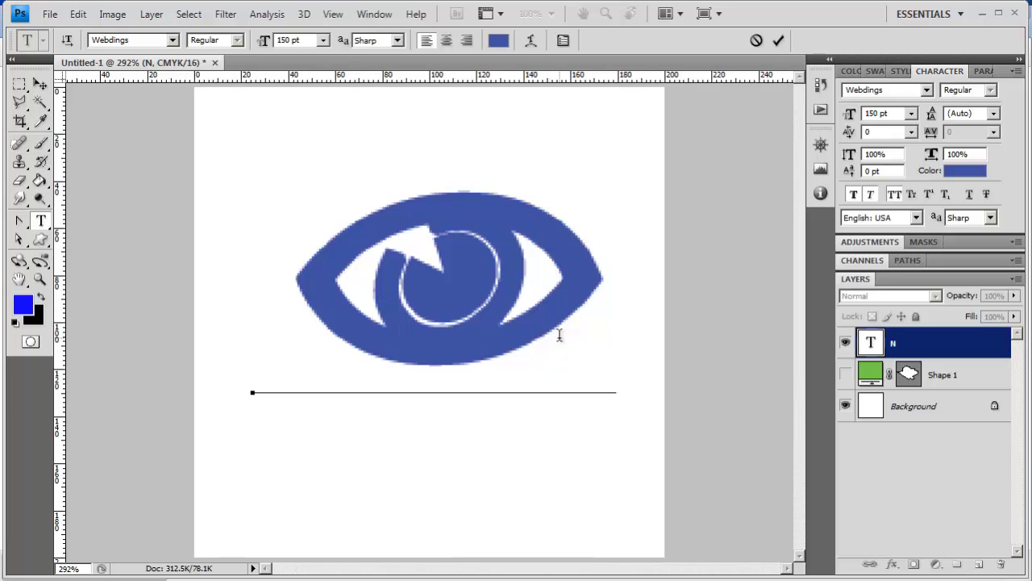
# Step: Hide the Background layer and crop the canvas around the eye symbol to about 156 × 109 px
pyautogui.click(845, 408)
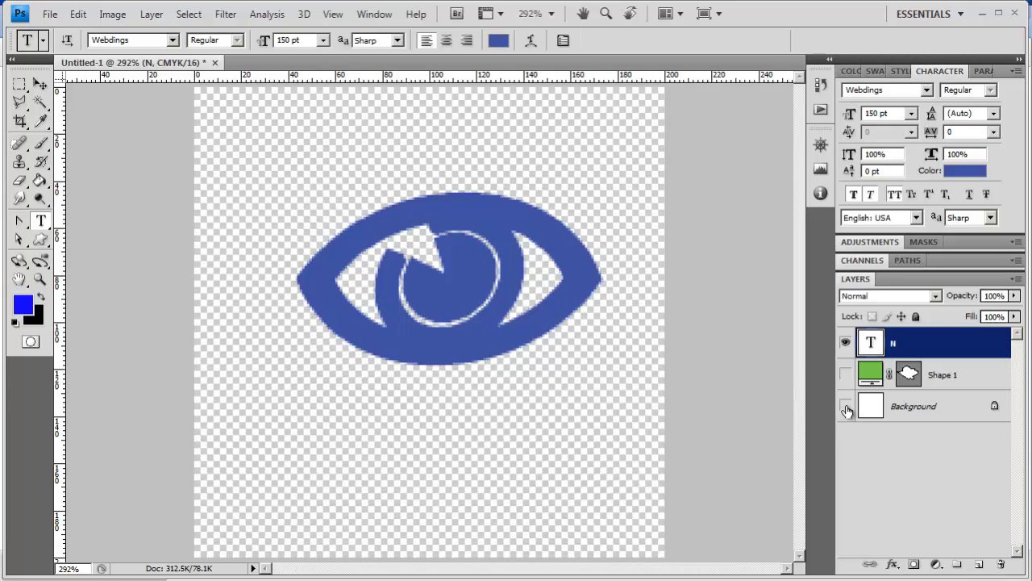
pyautogui.click(20, 120)
pyautogui.moveTo(260, 147); pyautogui.dragTo(627, 403)
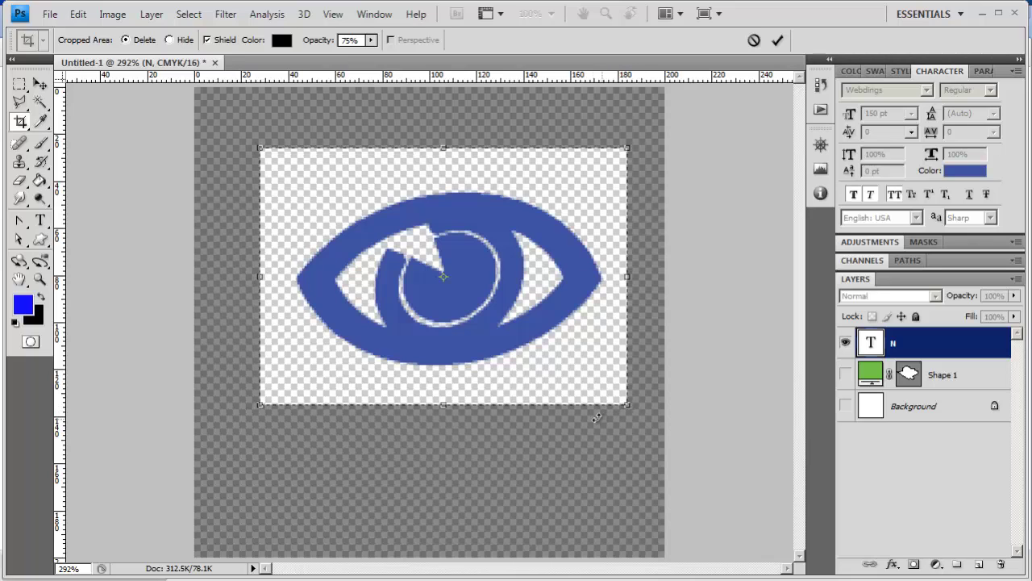
pyautogui.press('Return')
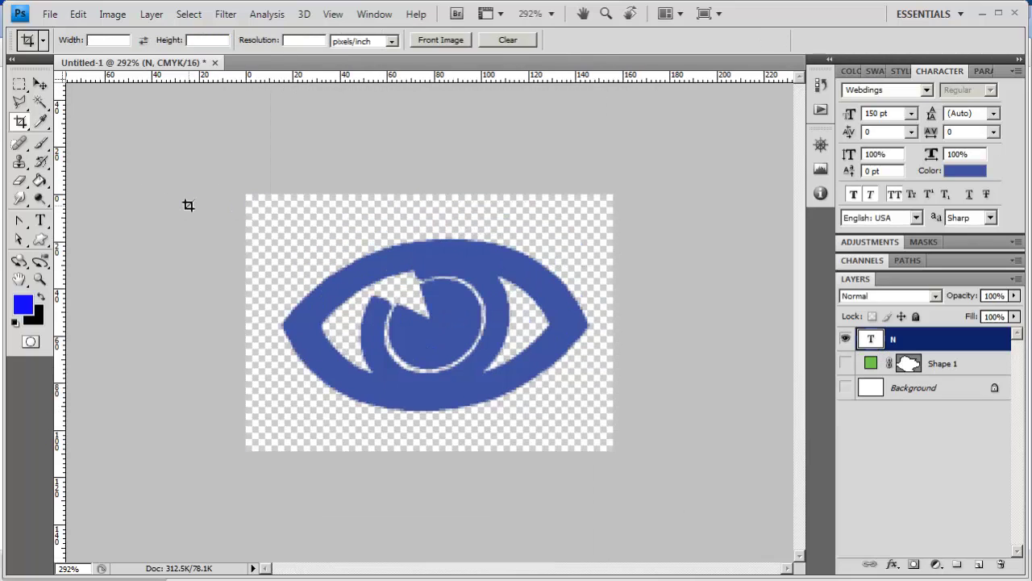
# Step: Set up a Save for Web & Devices export of the eye as PNG-24 with a width of 25 px
pyautogui.click(50, 14)
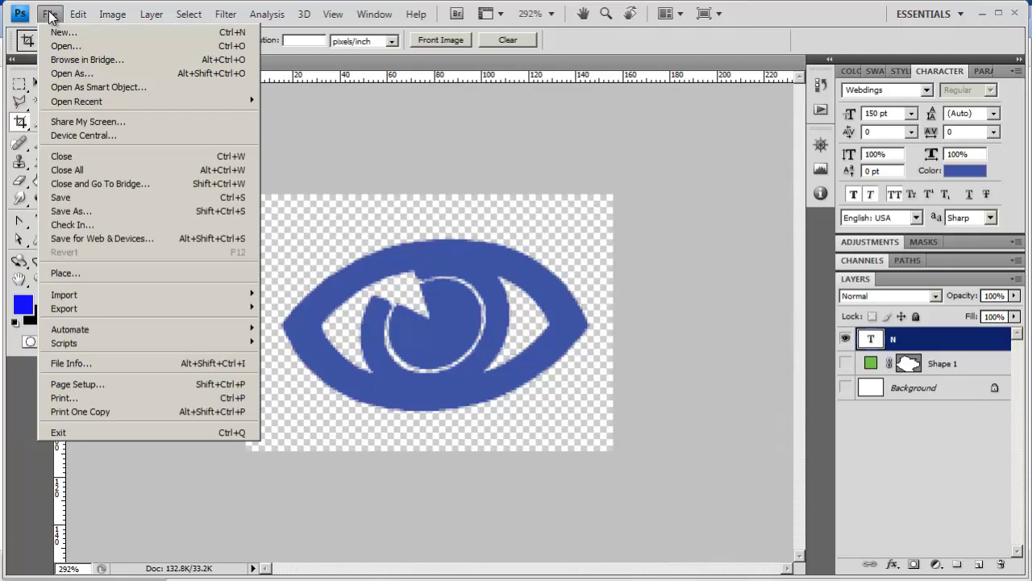
pyautogui.click(136, 241)
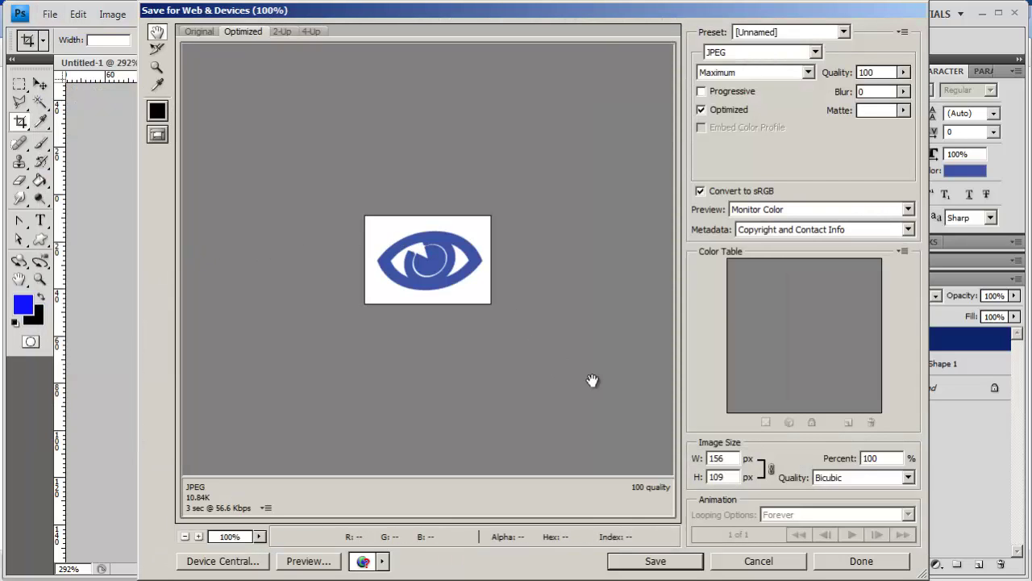
pyautogui.moveTo(738, 461); pyautogui.dragTo(700, 460)
pyautogui.click(814, 52)
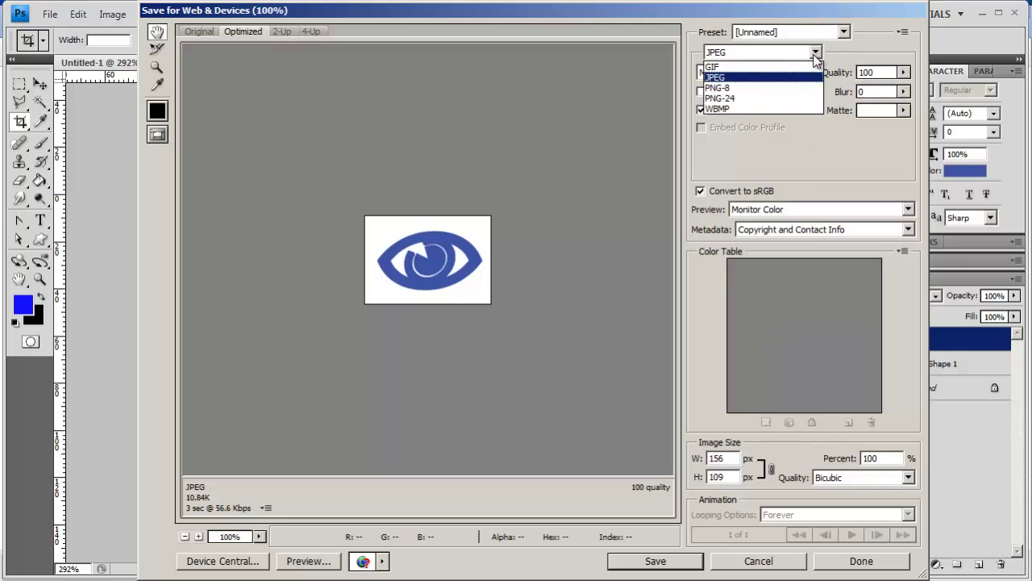
pyautogui.click(765, 98)
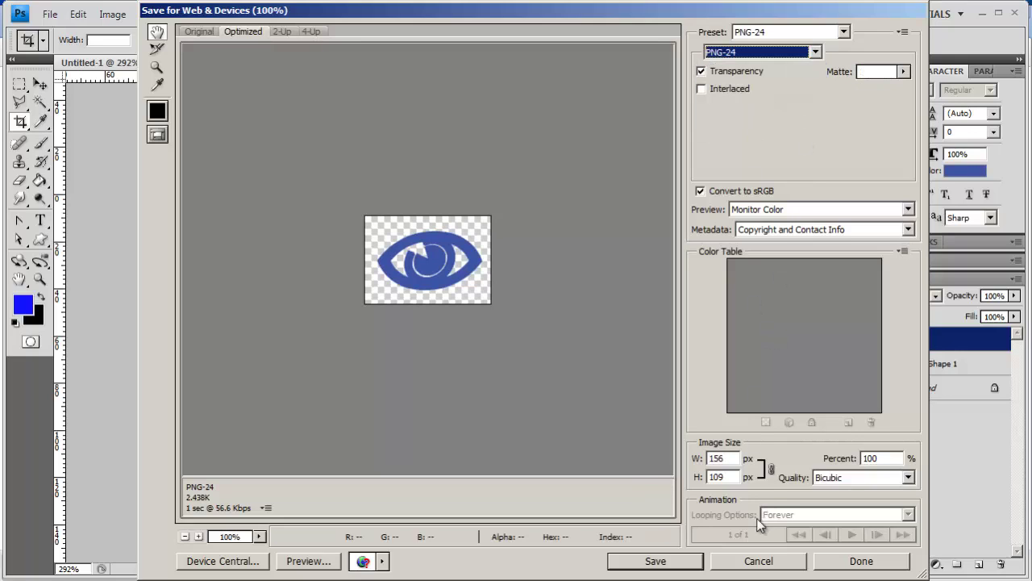
pyautogui.doubleClick(725, 458)
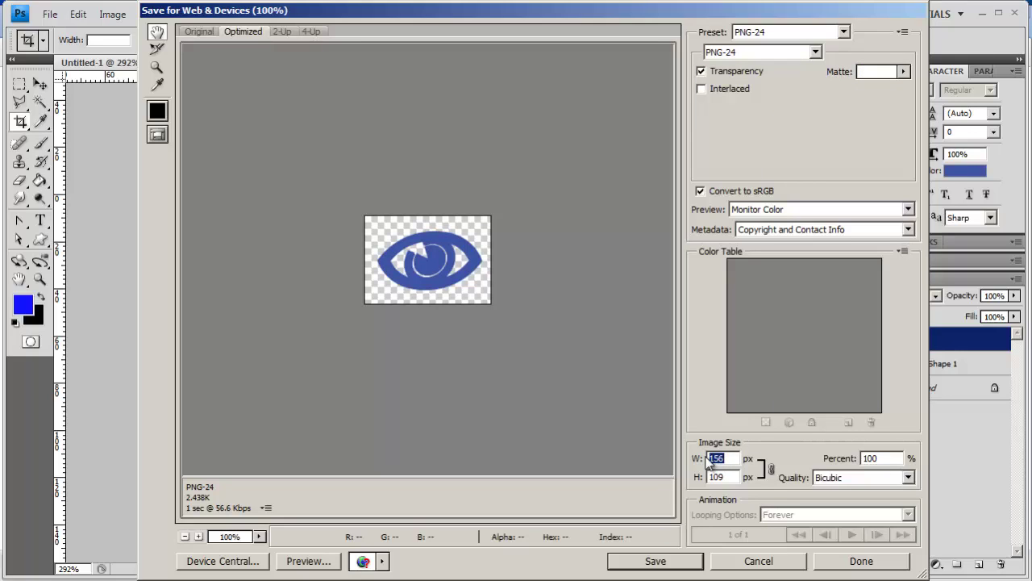
pyautogui.write('25')
pyautogui.press('Tab')
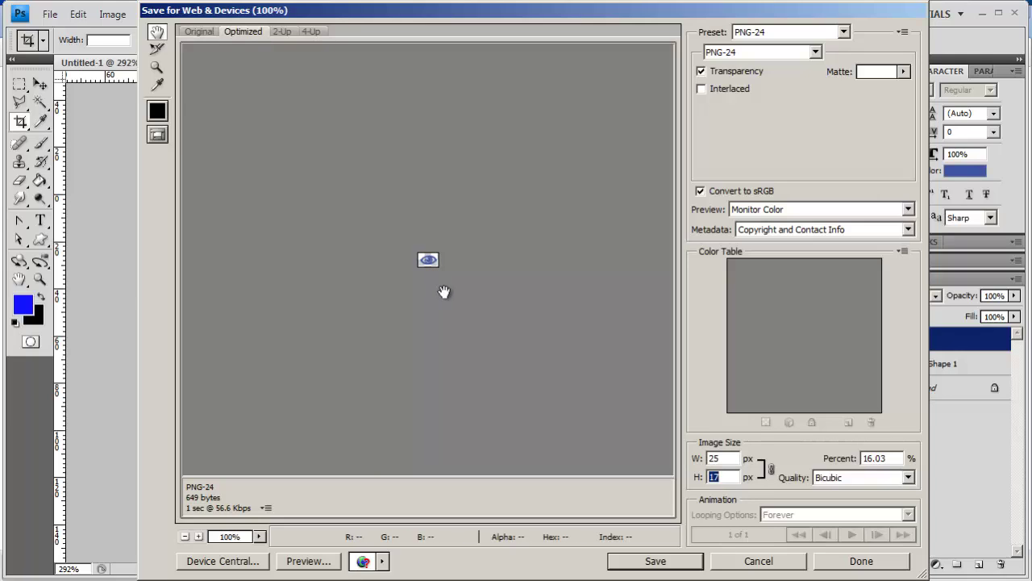
# Step: Try JPEG as the format for the web export, then cancel the export
pyautogui.click(816, 51)
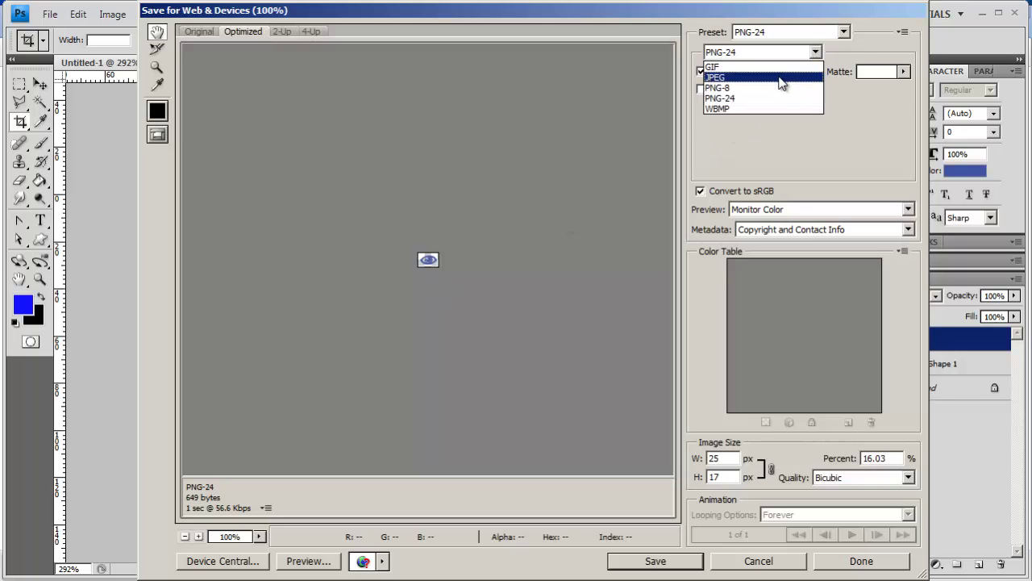
pyautogui.click(780, 75)
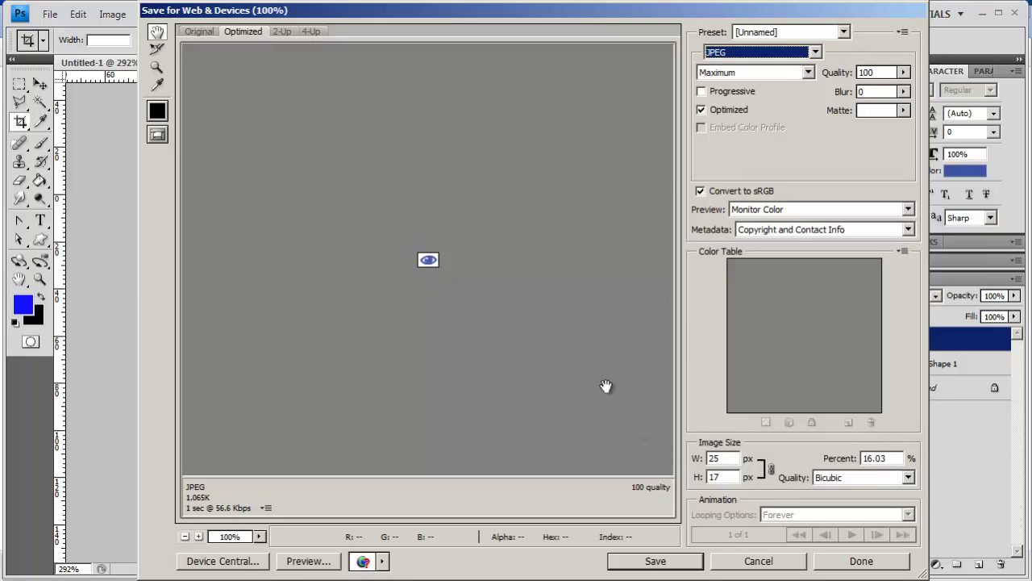
pyautogui.click(815, 52)
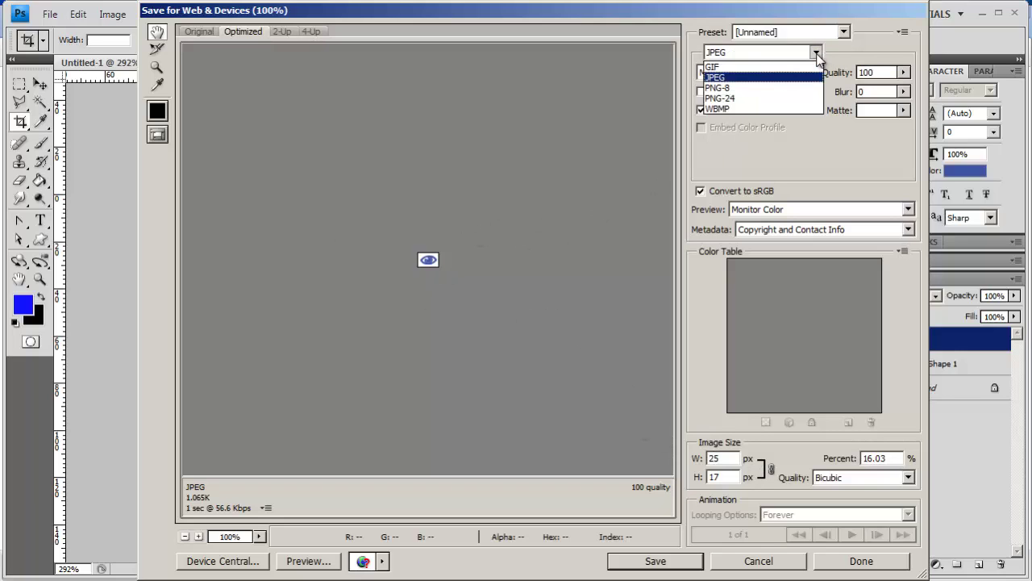
pyautogui.click(758, 563)
pyautogui.click(758, 562)
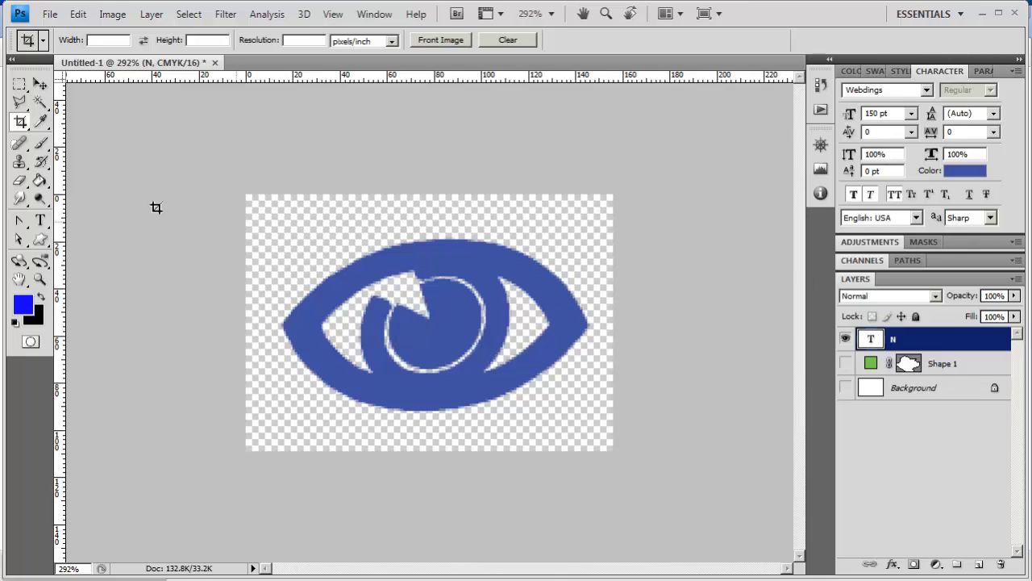
# Step: Try to edit the left corner of the eye text layer with the Convert Point tool
pyautogui.click(19, 220)
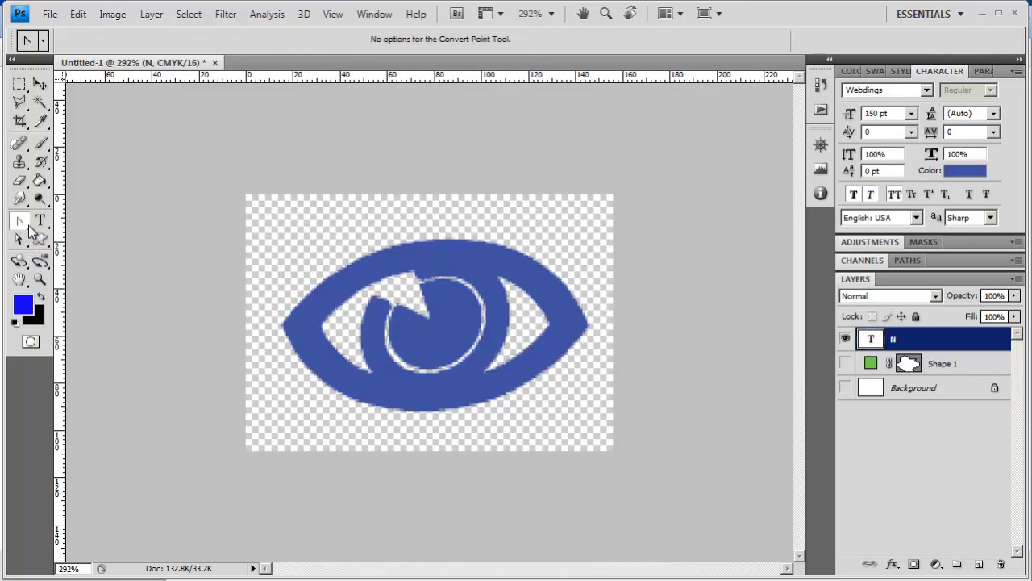
pyautogui.click(294, 310)
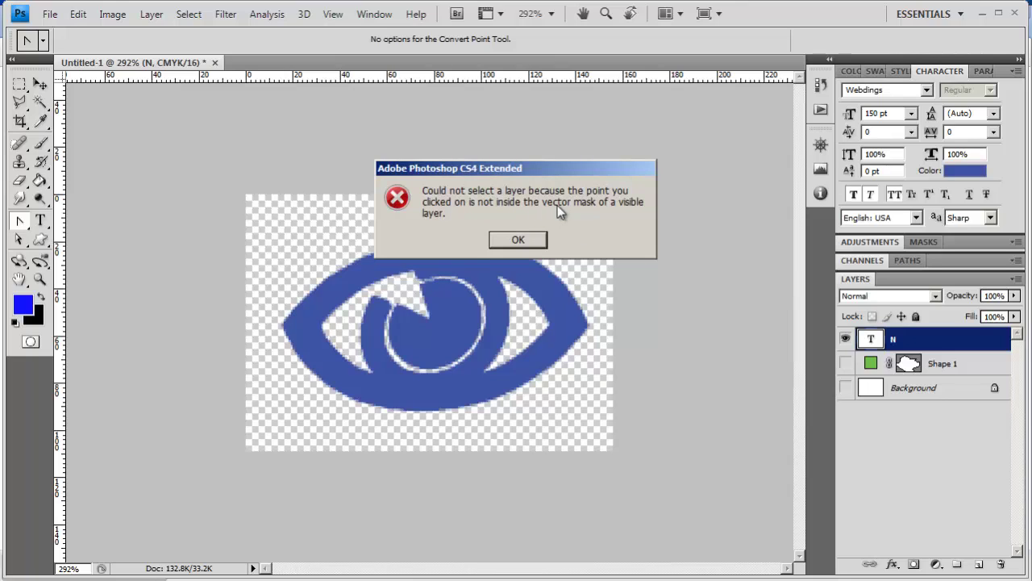
pyautogui.click(516, 240)
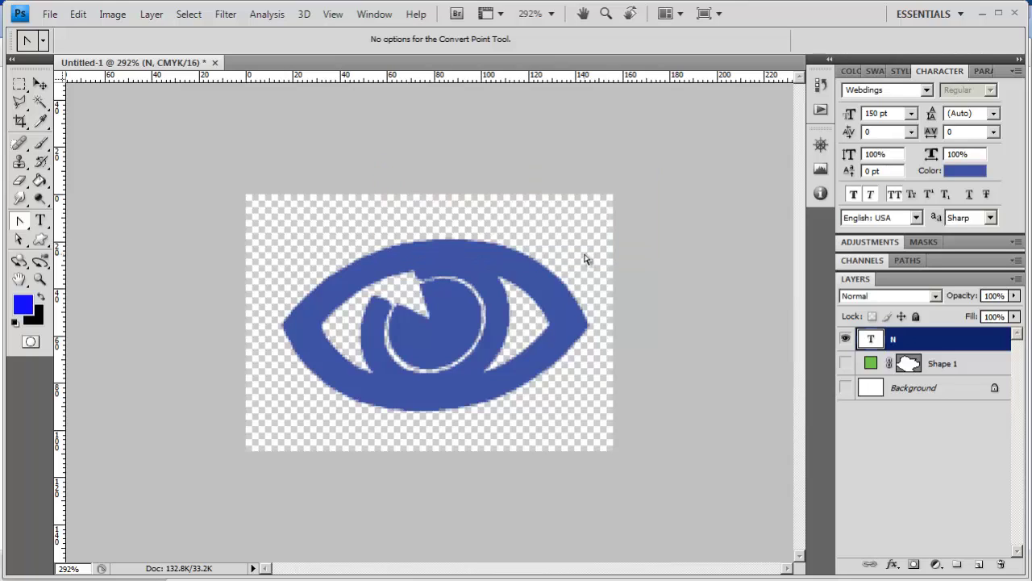
# Step: Remove Faux Bold from the eye text layer N and convert the layer to a shape
pyautogui.rightClick(915, 342)
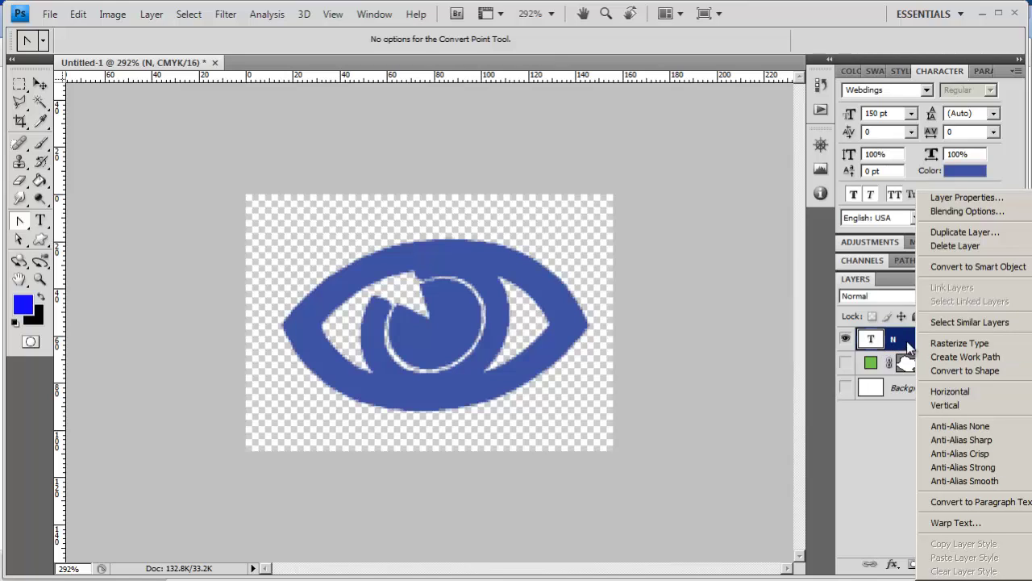
pyautogui.click(947, 372)
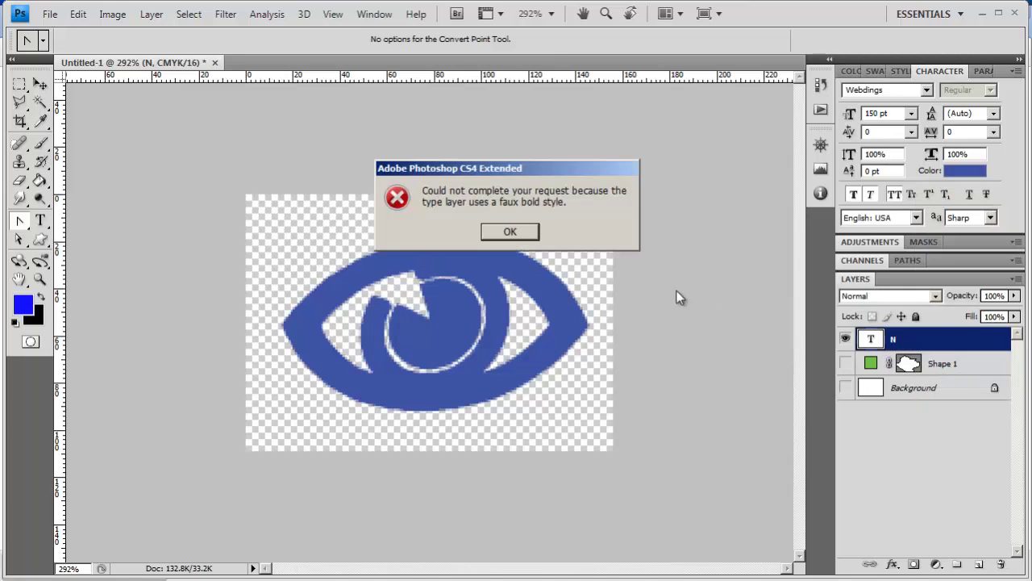
pyautogui.click(510, 231)
pyautogui.click(854, 196)
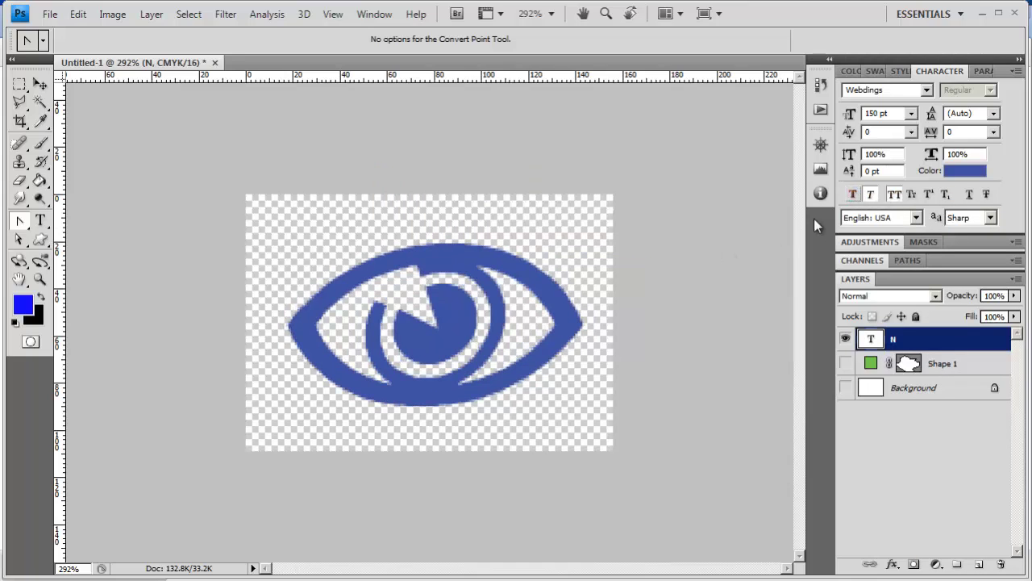
pyautogui.rightClick(935, 339)
pyautogui.click(977, 373)
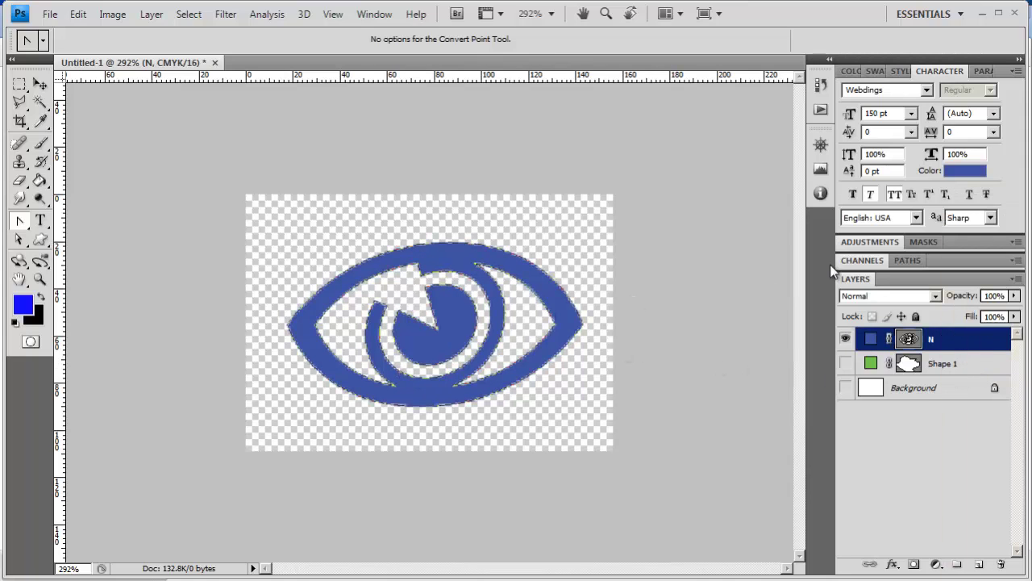
pyautogui.click(853, 194)
# Step: Pull curve handles out of the eye's outer left corner anchor with the Convert Point tool
pyautogui.click(38, 279)
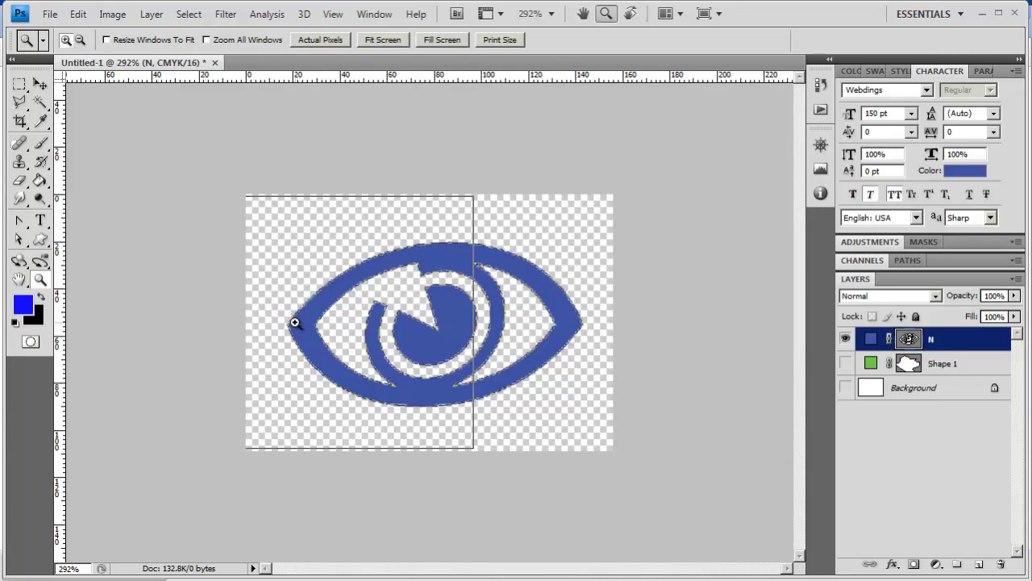
pyautogui.click(295, 320)
pyautogui.click(295, 322)
pyautogui.click(295, 323)
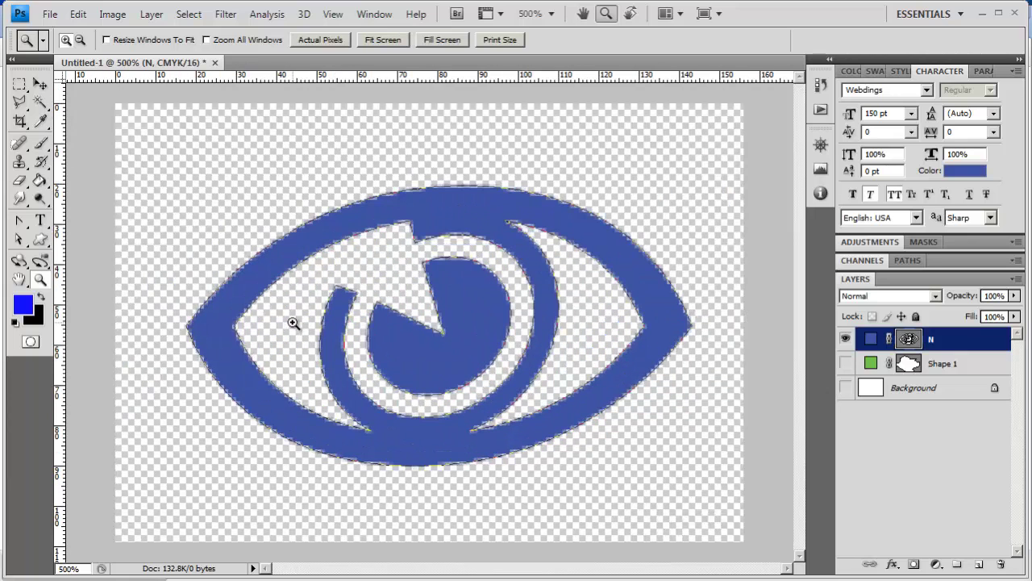
pyautogui.click(21, 223)
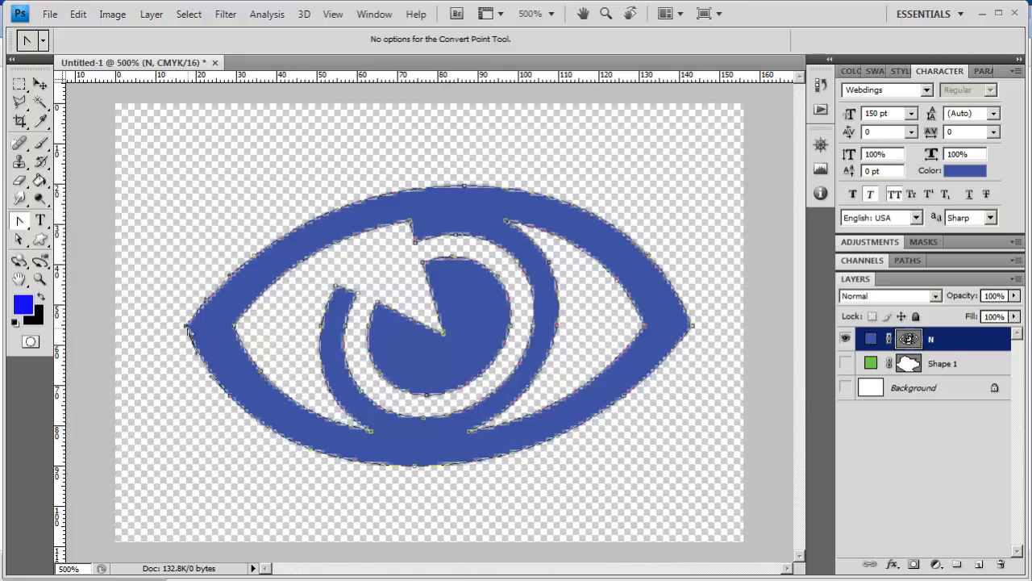
pyautogui.moveTo(187, 328)
pyautogui.mouseDown()
pyautogui.moveTo(169, 325)
pyautogui.moveTo(166, 344)
pyautogui.moveTo(144, 307)
pyautogui.moveTo(187, 329)
pyautogui.mouseUp()
pyautogui.click(186, 330)
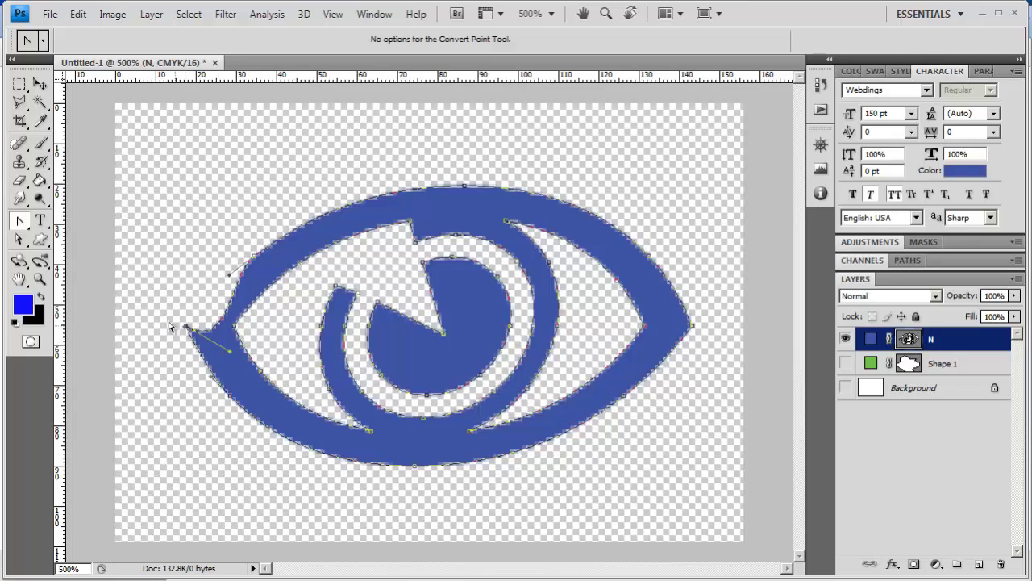
# Step: Move the eye's outer left corner anchor about 13 px outward and 8 px up, then deselect the path
pyautogui.click(19, 239)
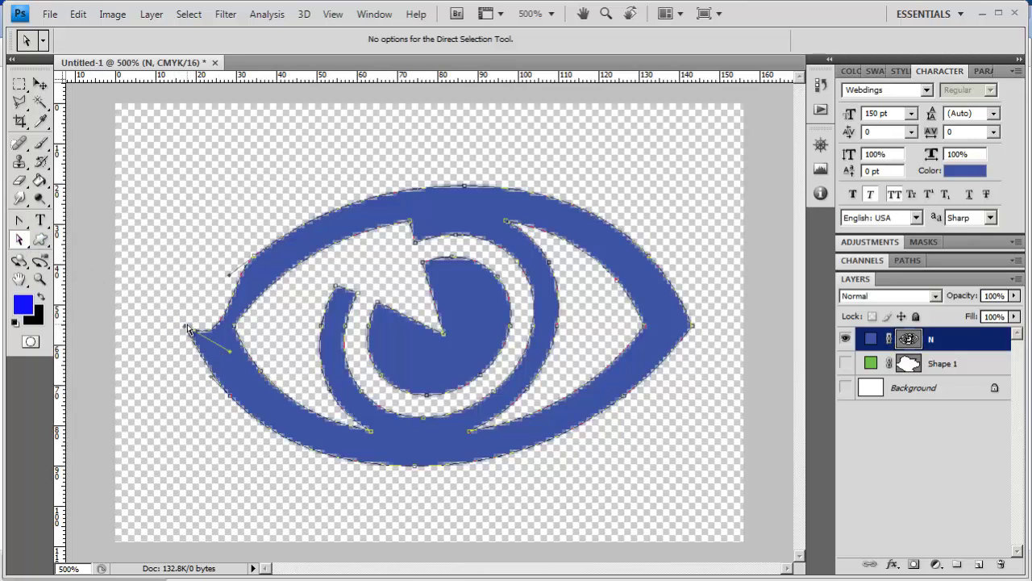
pyautogui.moveTo(187, 329); pyautogui.dragTo(135, 297)
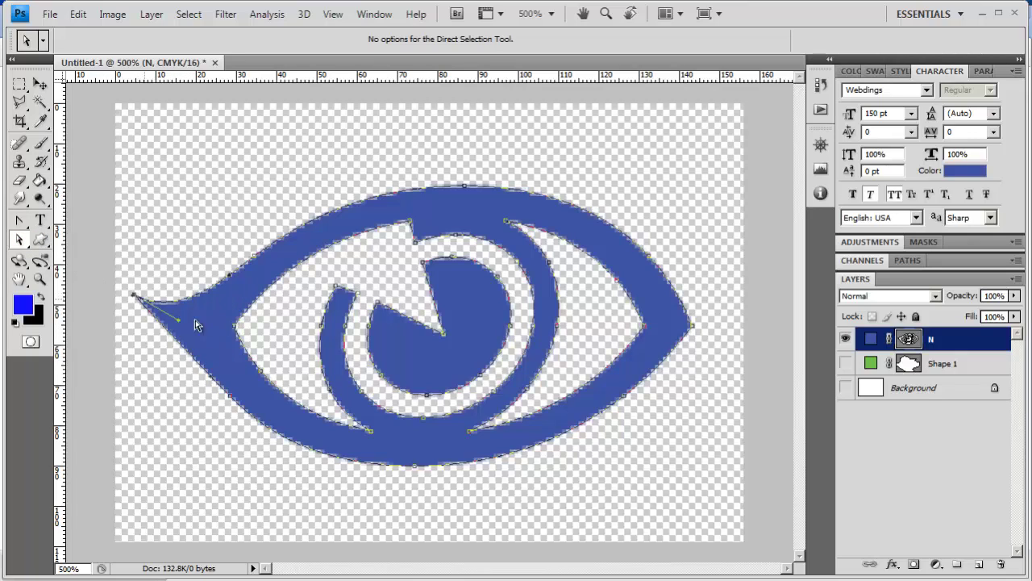
pyautogui.click(730, 470)
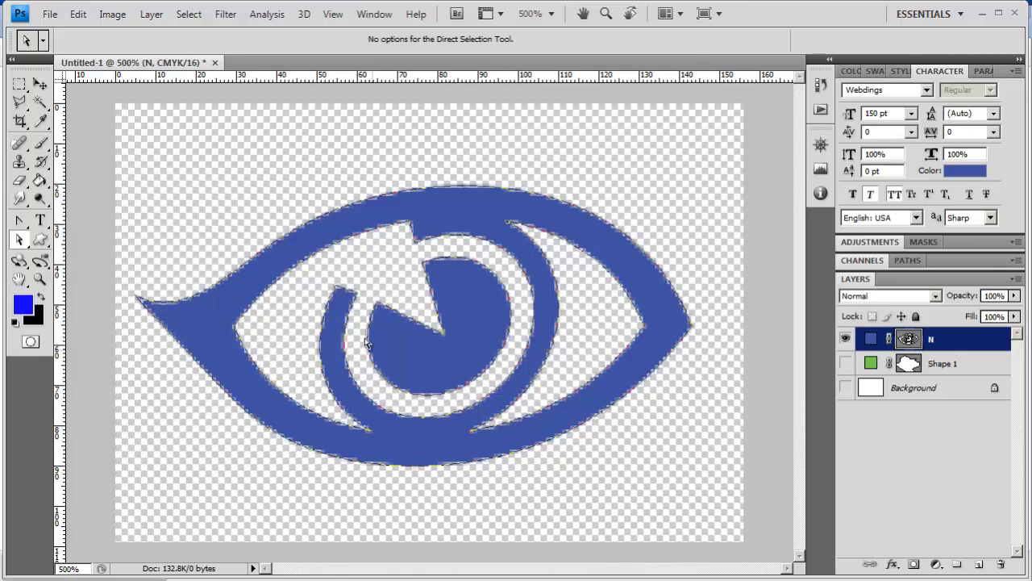
# Step: Move the eye's outer right corner anchor about 5 px outward and 8 px down, and bend its lower handle inward to sharpen the tip
pyautogui.click(692, 331)
pyautogui.moveTo(699, 340); pyautogui.dragTo(716, 365)
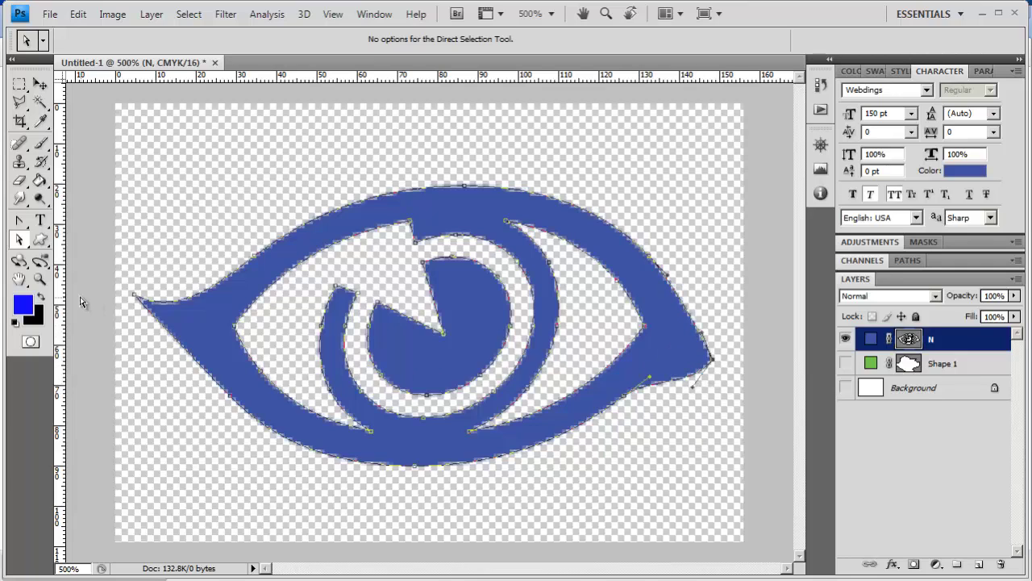
pyautogui.click(19, 219)
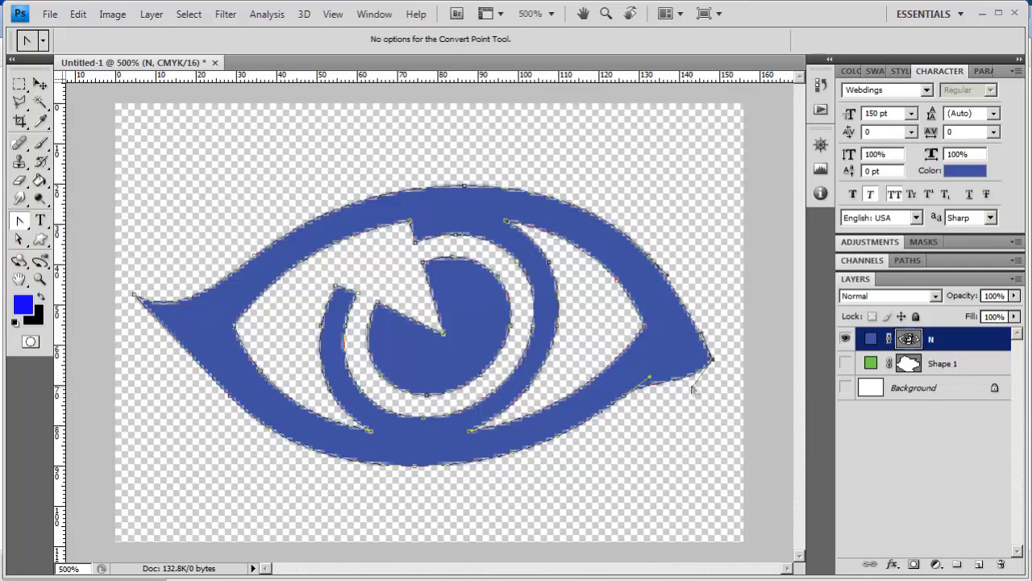
pyautogui.moveTo(692, 391); pyautogui.dragTo(682, 364)
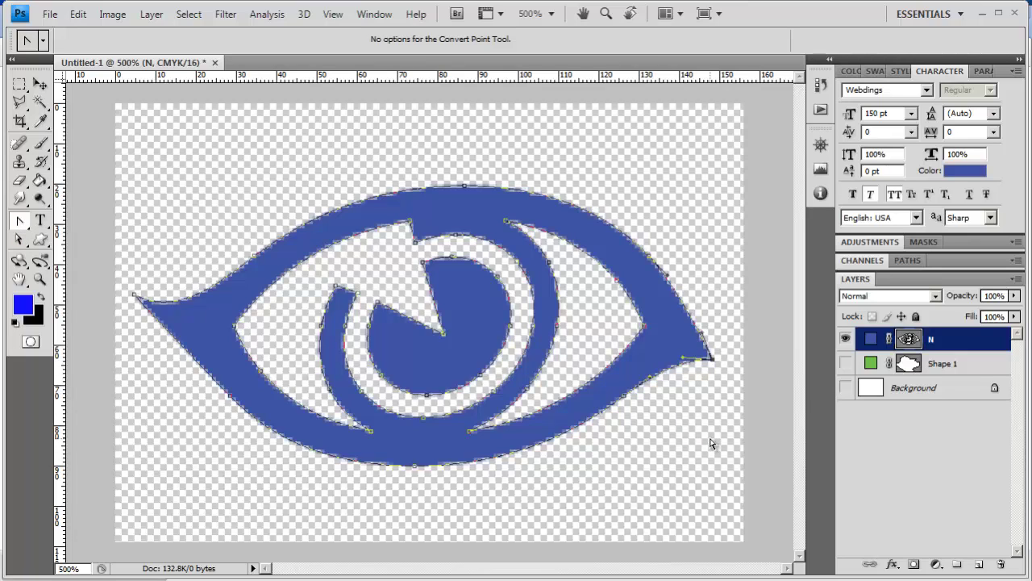
# Step: Show the Background layer briefly to check the reshaped eye against it, then hide it again
pyautogui.click(39, 84)
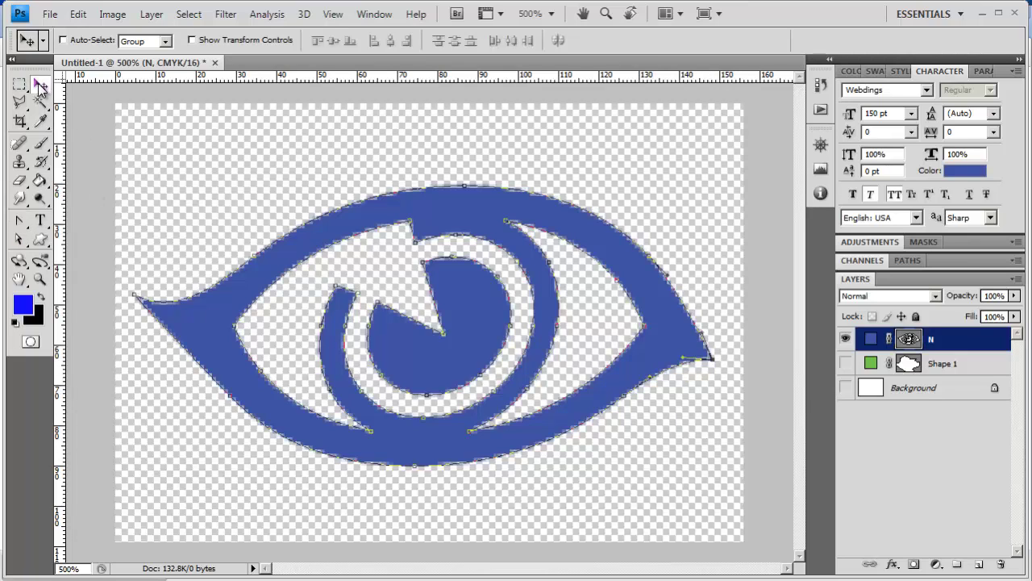
pyautogui.click(845, 388)
pyautogui.click(845, 388)
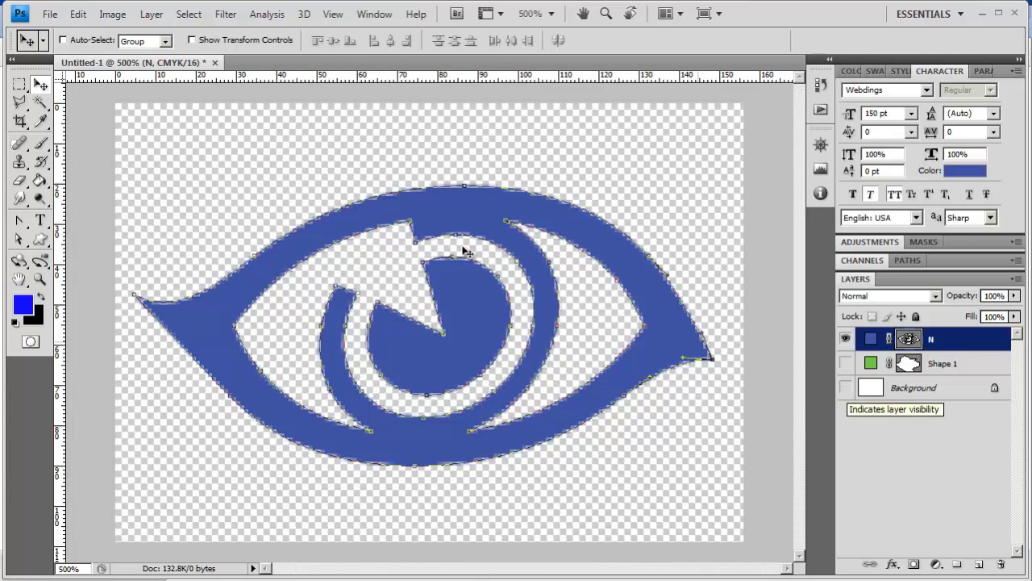